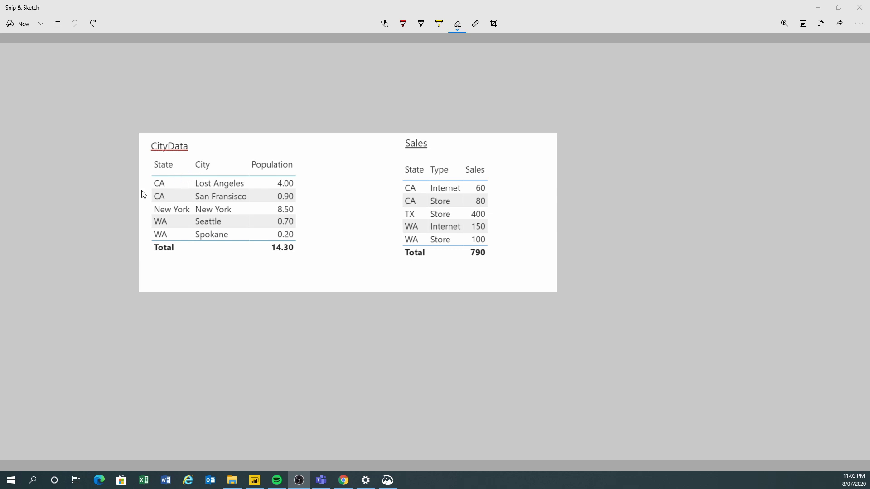
- Loop the duplicate CA rows in CityData and Sales with the red pen, then minimize Snip & Sketch
click(168, 184)
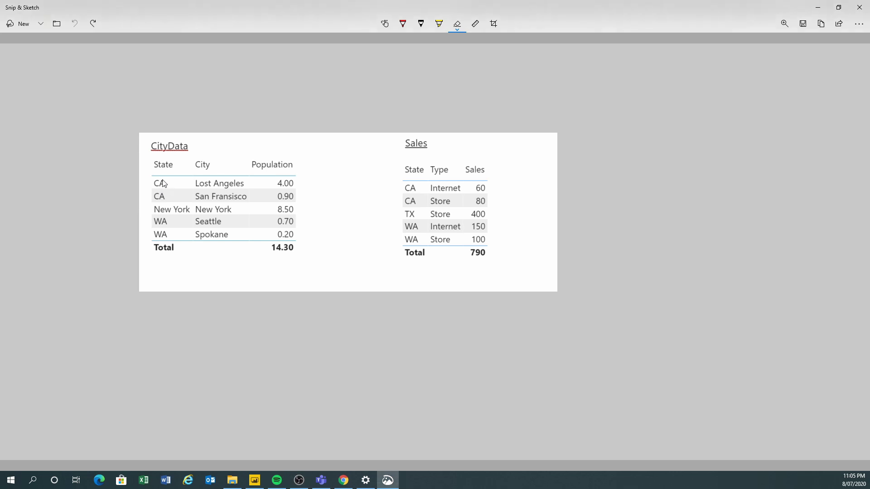
click(403, 23)
mouse_move(171, 179)
mouse_down()
mouse_move(151, 203)
mouse_move(165, 208)
mouse_move(179, 206)
mouse_move(167, 175)
mouse_up()
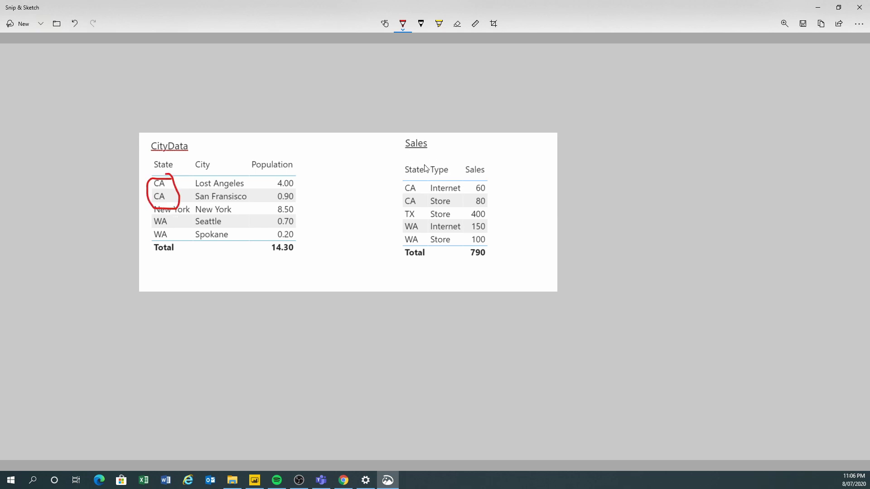
mouse_move(423, 180)
mouse_down()
mouse_move(396, 183)
mouse_move(401, 208)
mouse_move(429, 208)
mouse_move(421, 182)
mouse_up()
click(815, 10)
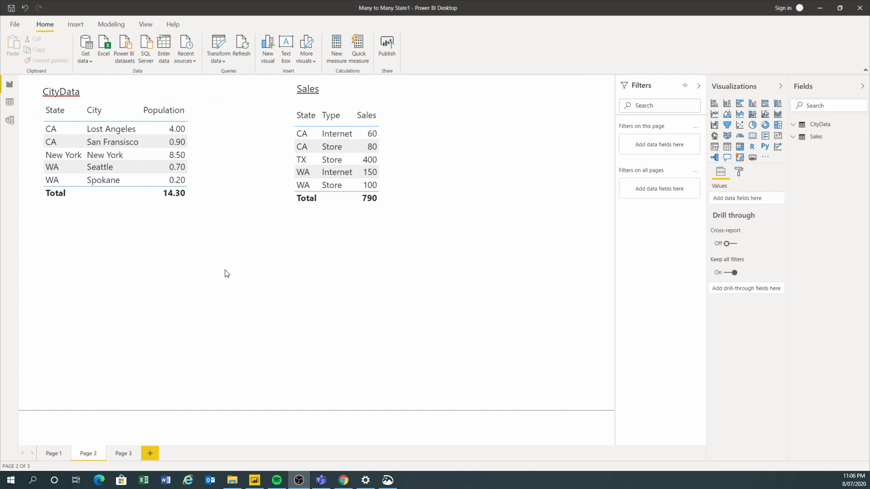
- Switch to Model view to see the CityData and Sales table cards
click(10, 122)
- Line up the Sales and CityData cards side by side and drag Sales.State onto CityData.State
drag(136, 208, 136, 175)
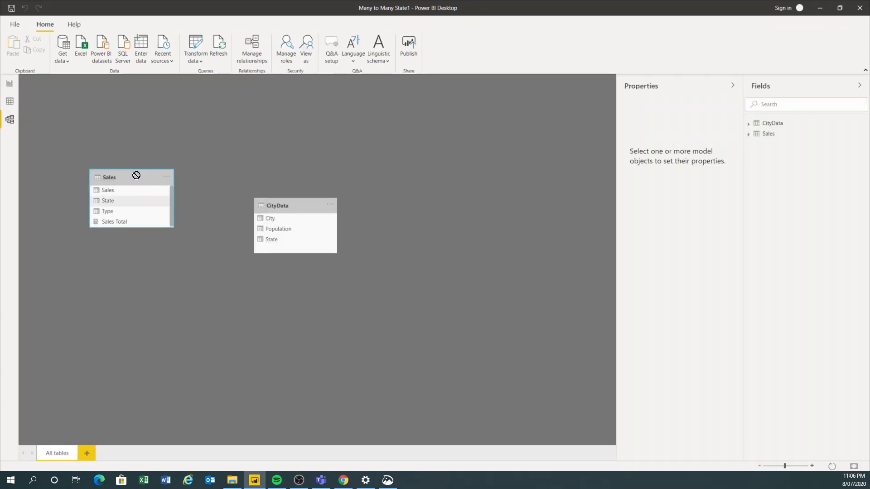
drag(274, 201, 266, 171)
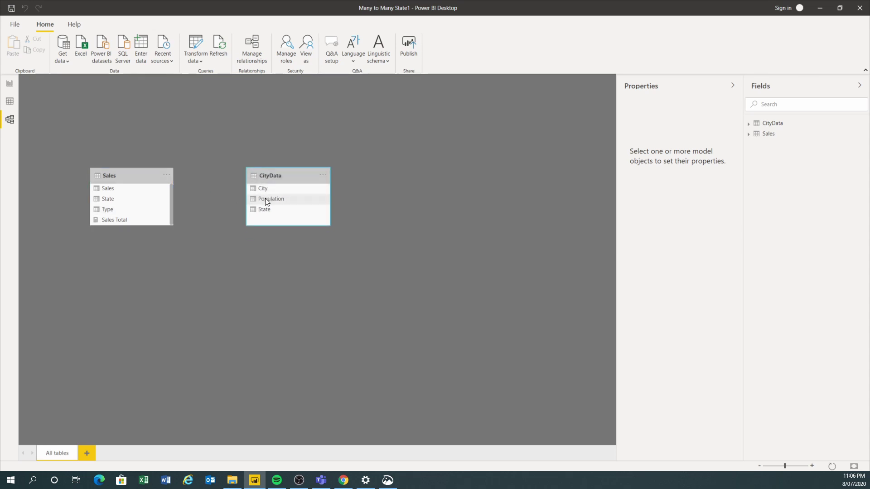
drag(151, 183, 153, 177)
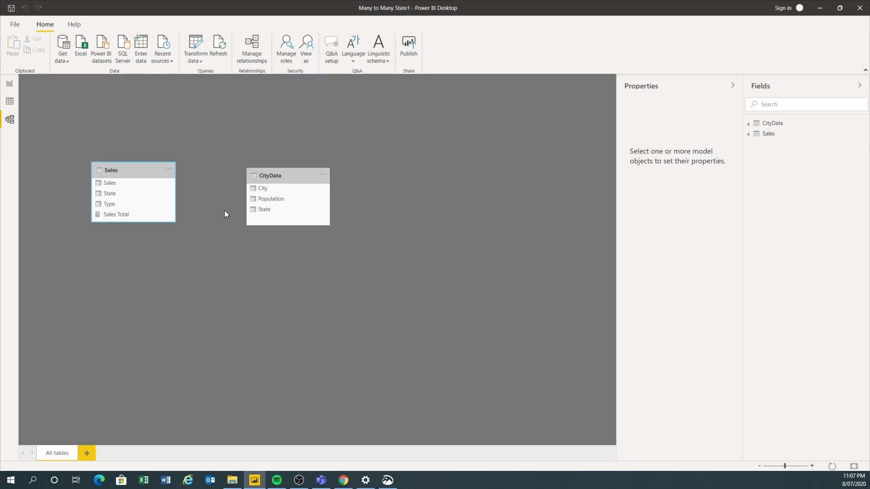
drag(143, 199, 273, 217)
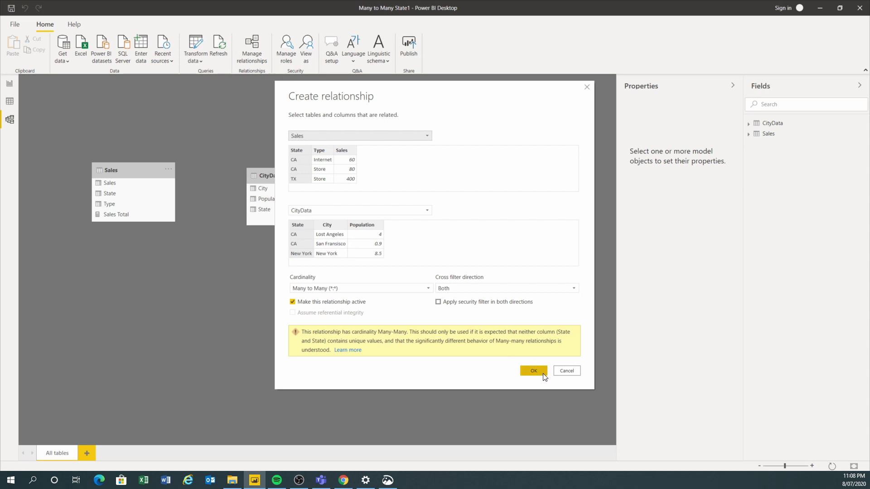
- Confirm the Many to Many State relationship with Both cross filtering, then return to Report view
click(466, 293)
click(466, 318)
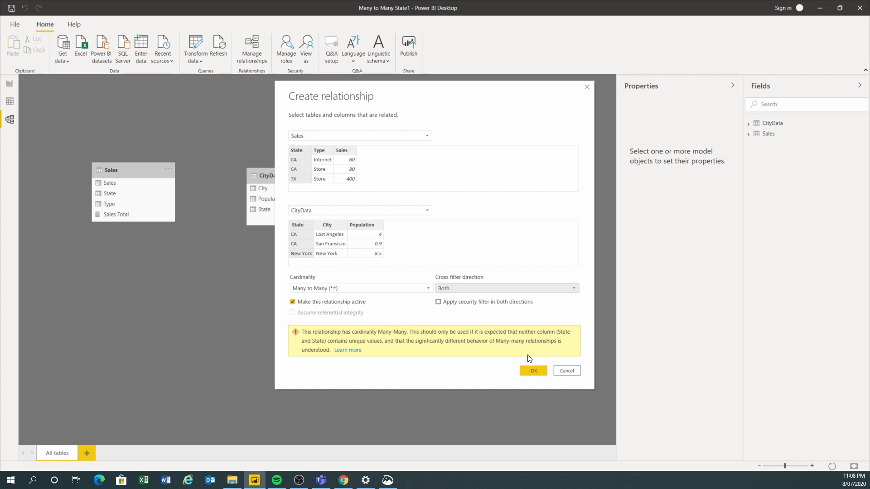
click(534, 371)
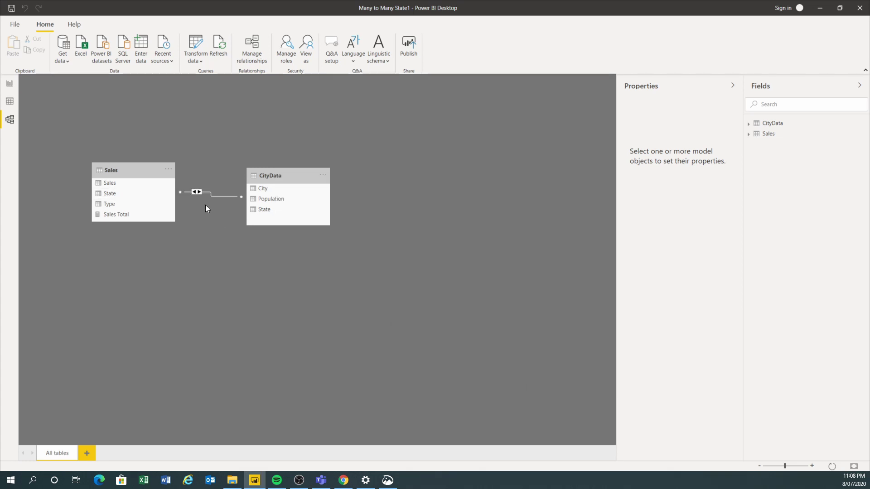
double_click(200, 194)
click(9, 84)
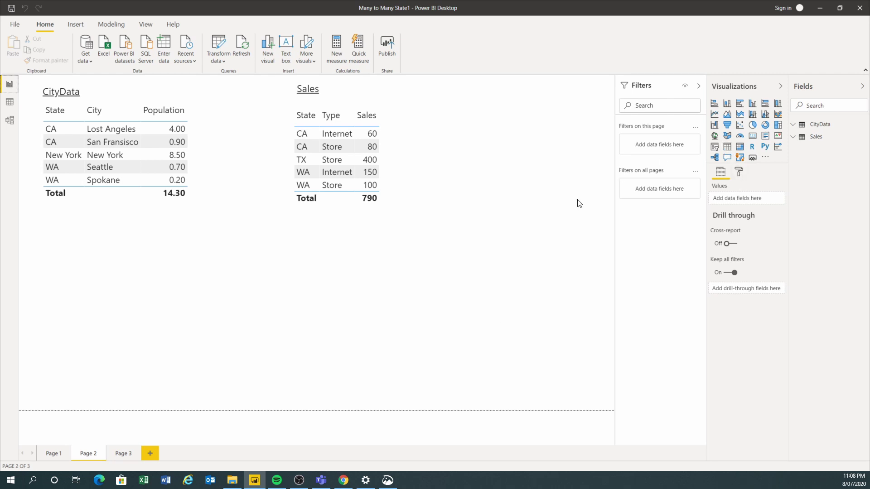
- Place a new table visual at Page 2's lower left showing CityData's State field
click(533, 211)
click(727, 150)
drag(482, 121, 142, 252)
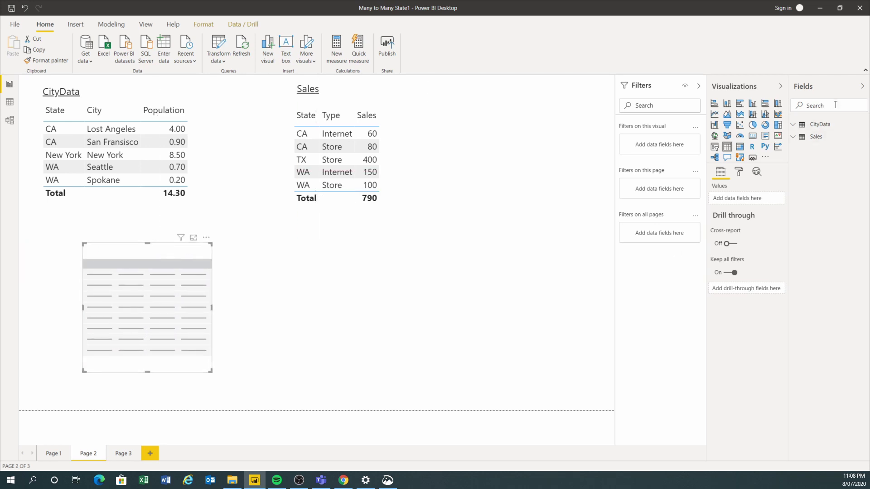
click(793, 129)
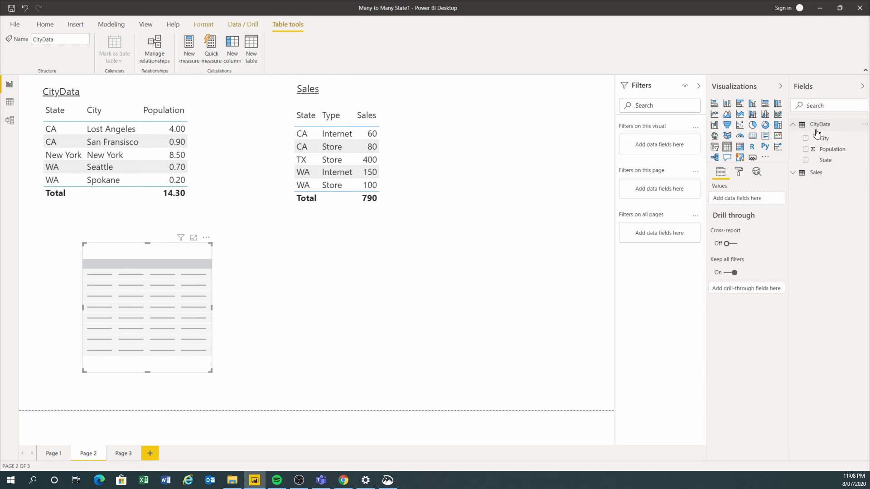
click(806, 160)
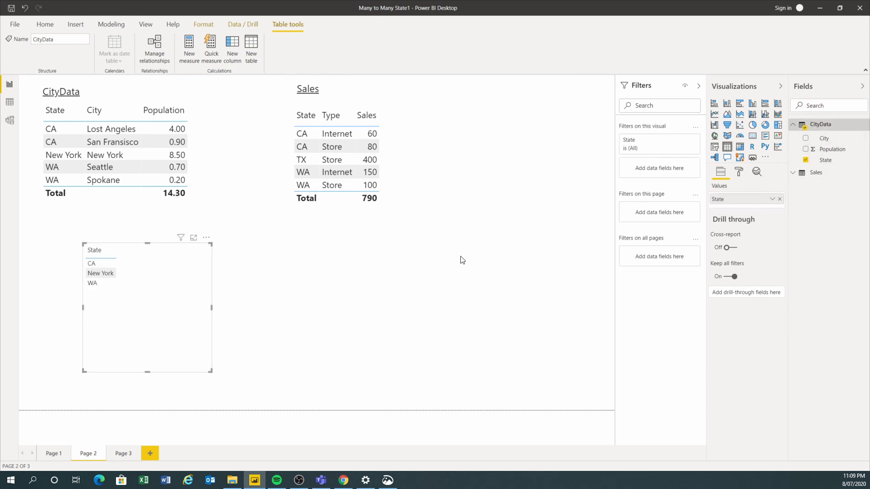
click(738, 173)
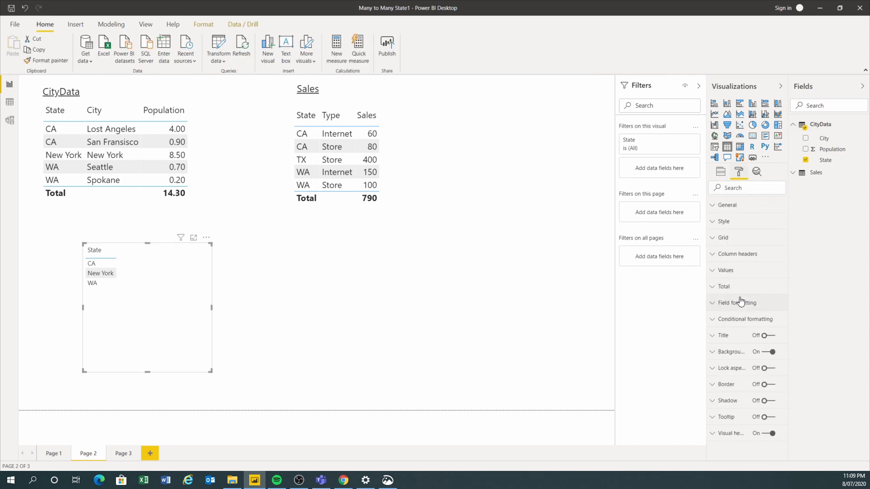
- Raise the State table's values text size from 10 to 13 pt
click(726, 271)
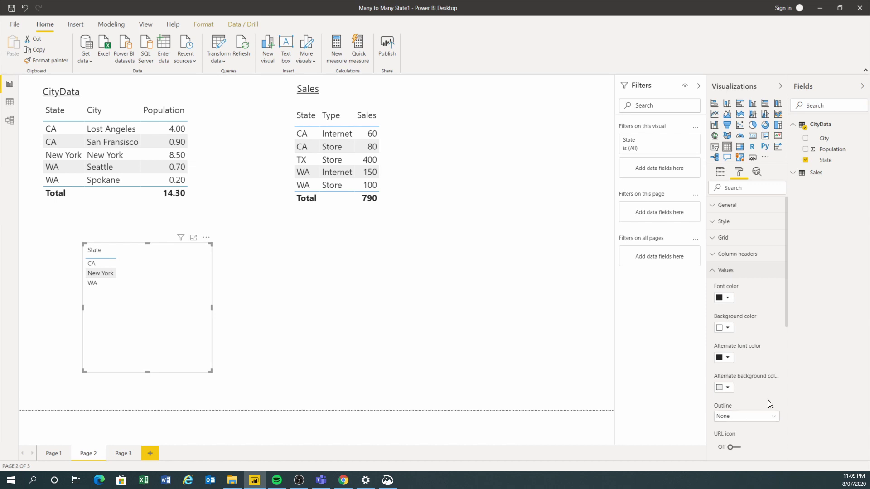
scroll(766, 406, down, 3)
click(739, 401)
click(739, 401)
click(740, 401)
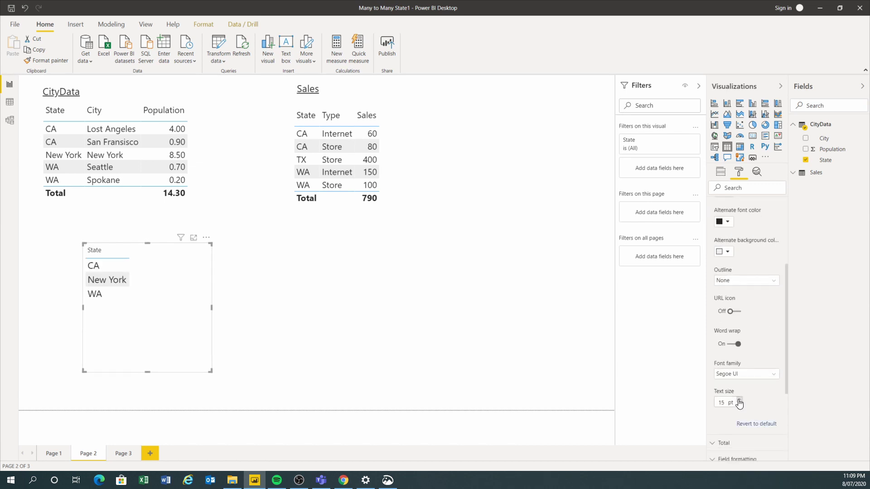
scroll(755, 376, up, 3)
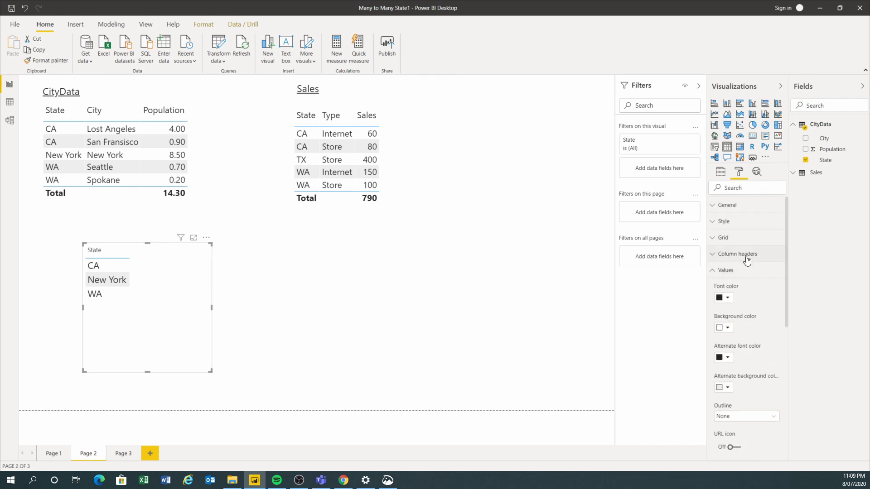
- Raise the column header text size to 13 pt and deselect the table
click(747, 265)
scroll(755, 363, down, 2)
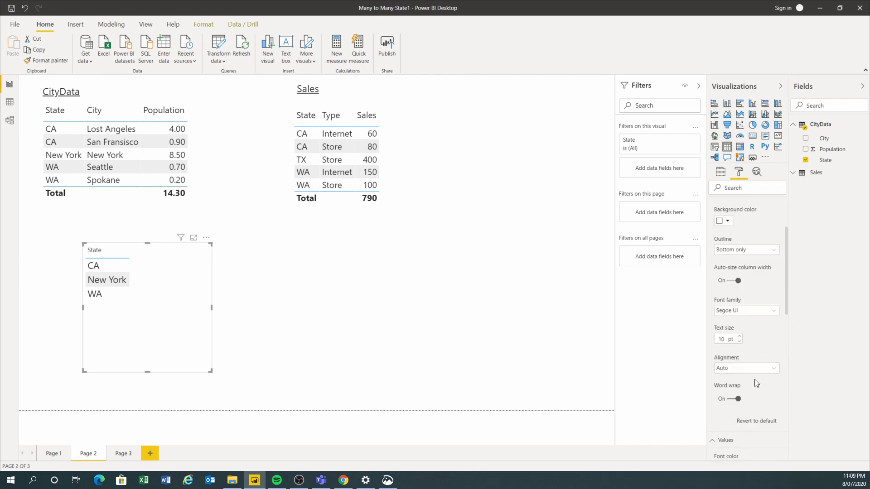
click(740, 336)
click(740, 336)
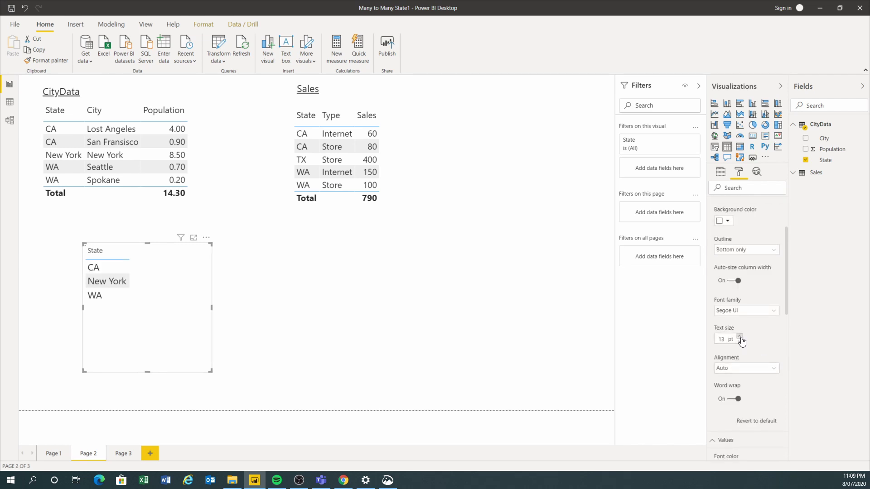
click(740, 336)
click(740, 336)
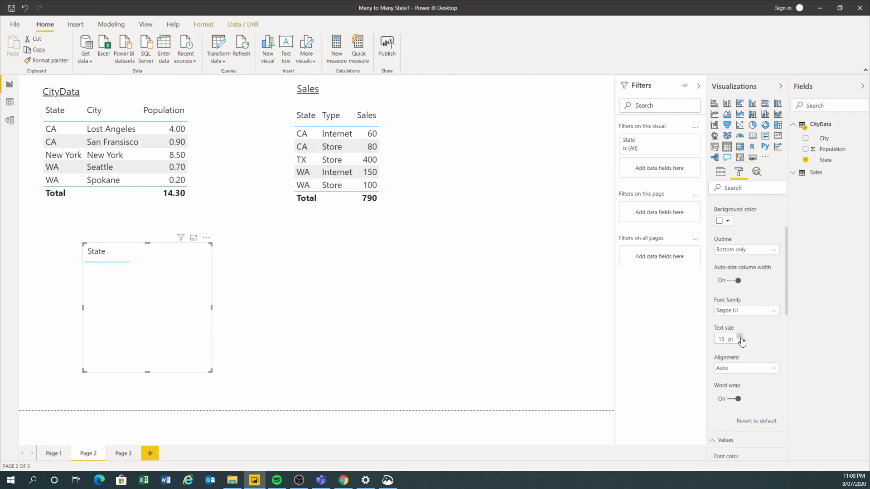
click(740, 336)
click(393, 328)
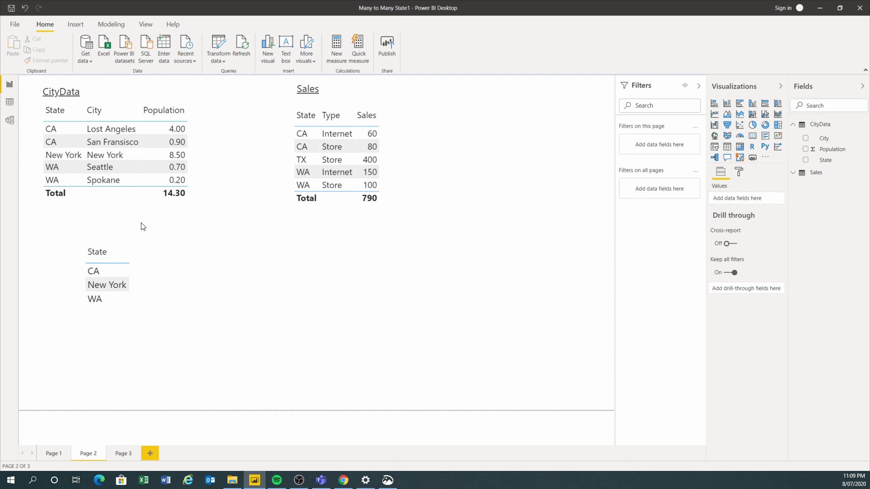
- Add Population and Sales to the State table, then shrink the visual to fit its columns
click(143, 283)
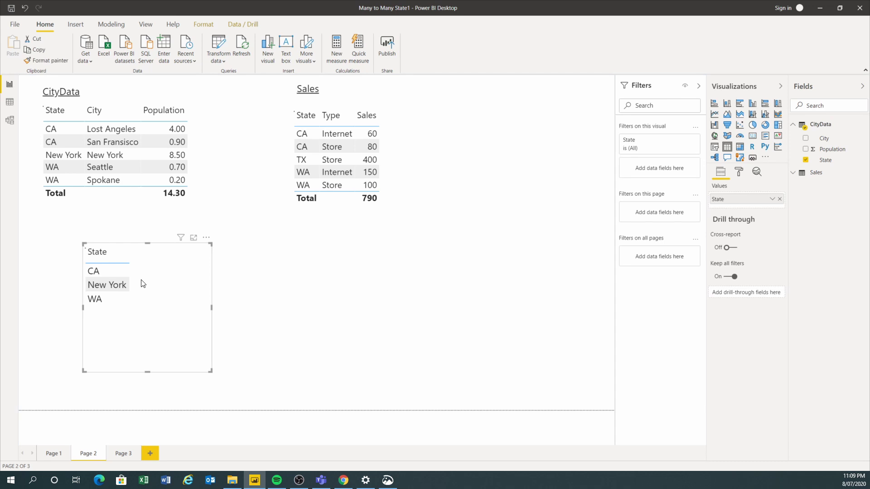
click(806, 150)
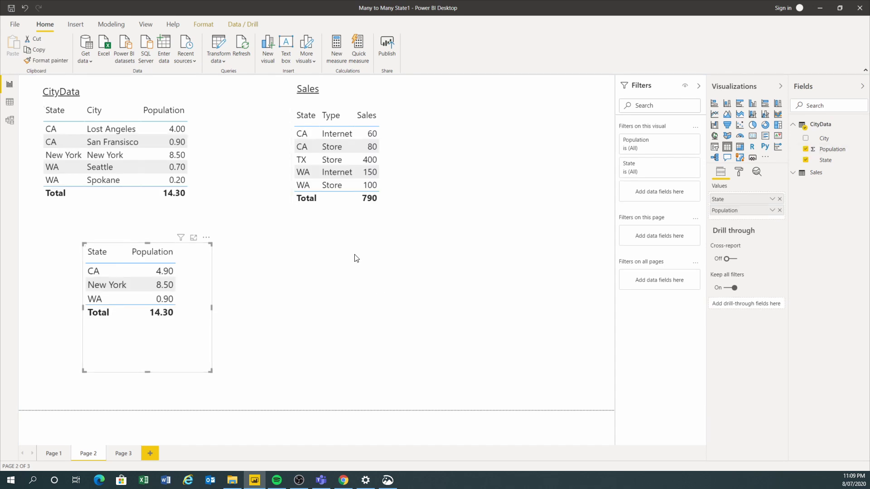
click(796, 177)
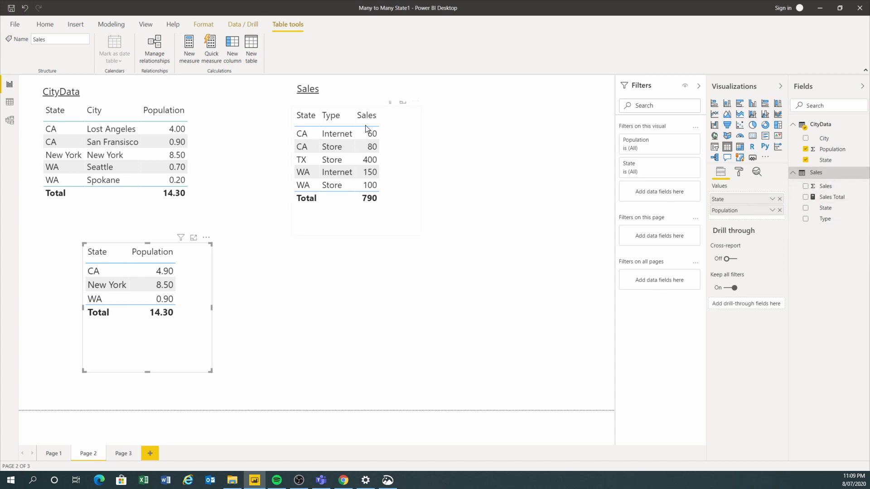
click(805, 187)
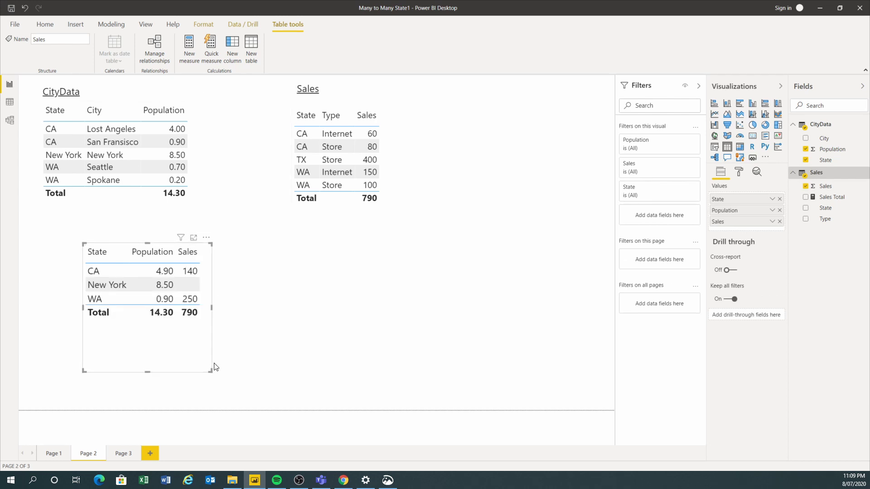
drag(210, 370, 264, 351)
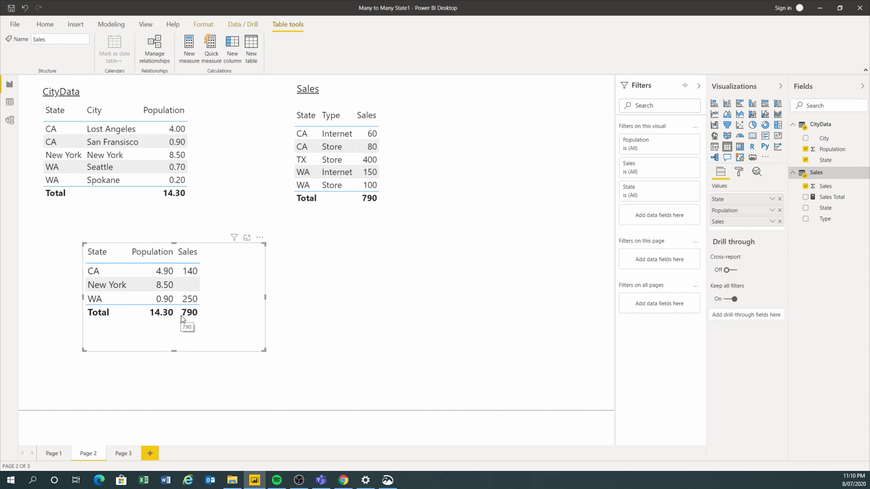
drag(264, 350, 244, 339)
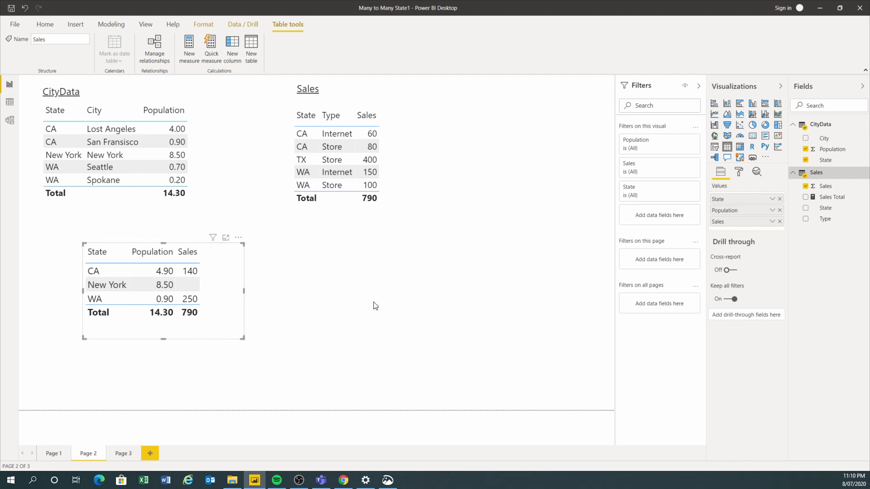
click(10, 120)
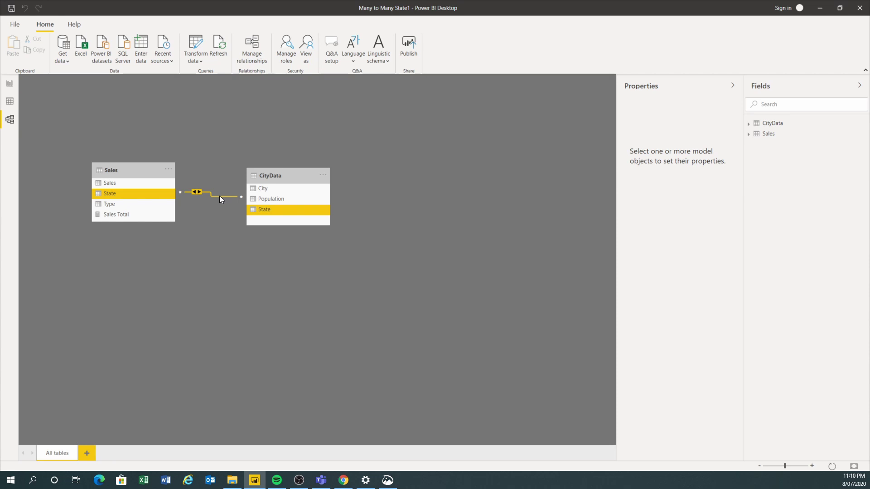
click(10, 85)
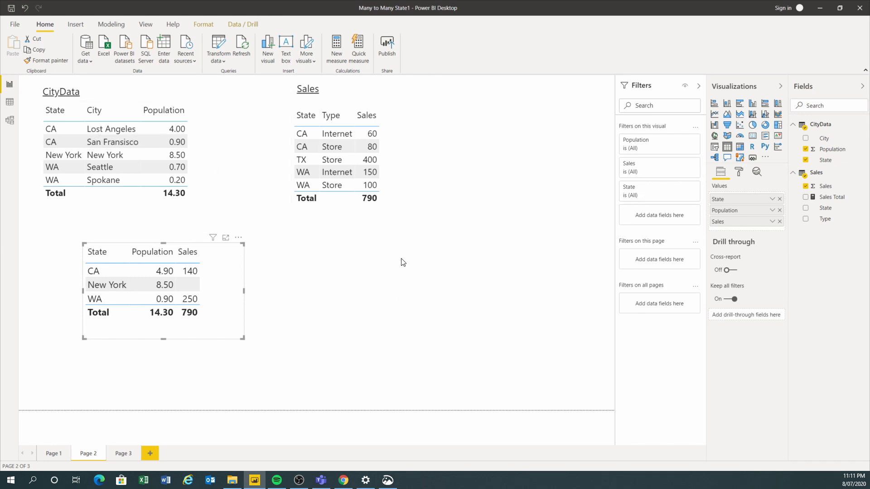
click(9, 122)
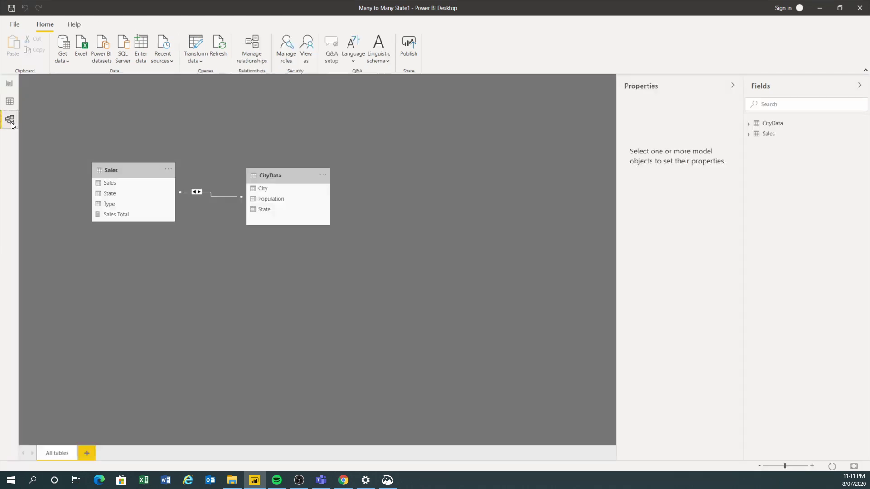
- Delete the many-to-many State link between Sales and CityData in the model diagram
double_click(217, 195)
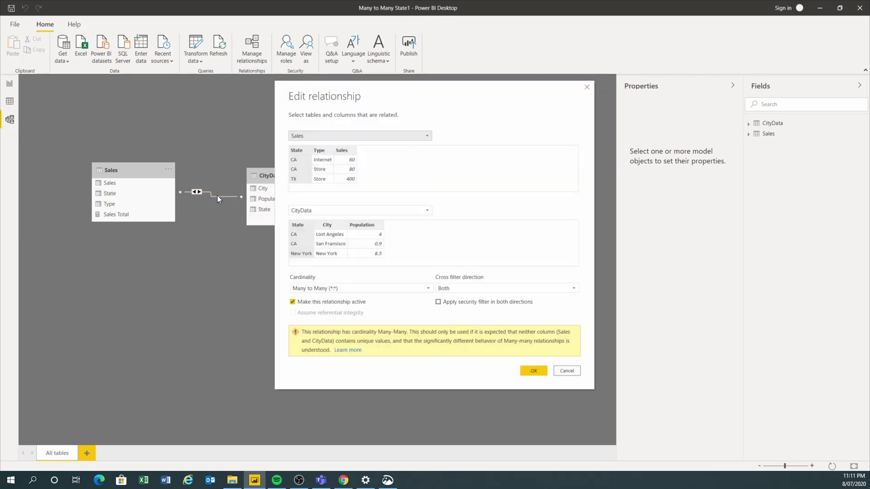
click(567, 372)
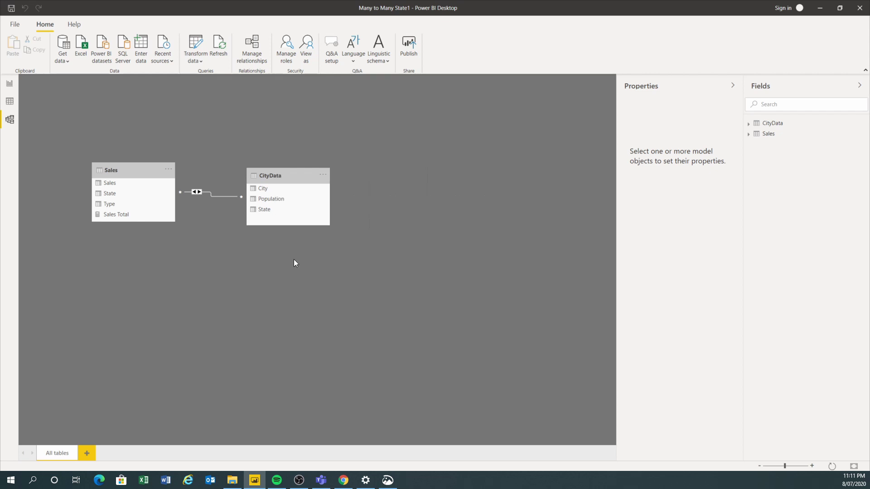
right_click(230, 196)
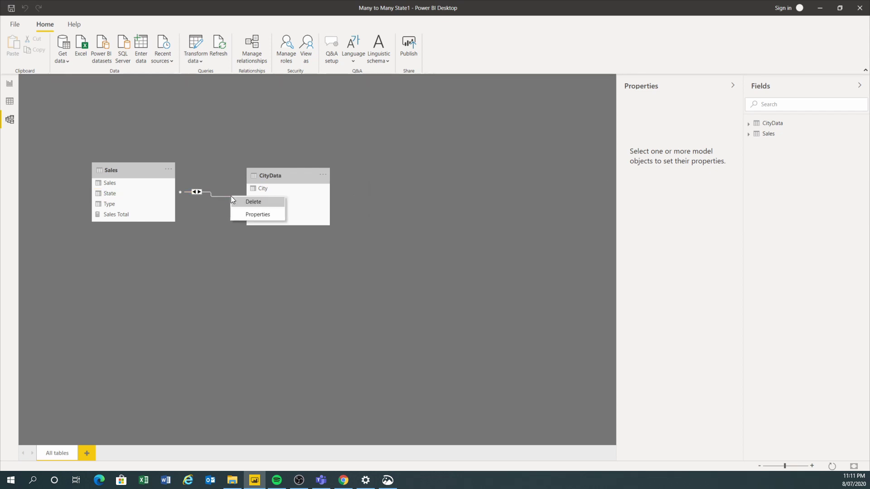
click(246, 202)
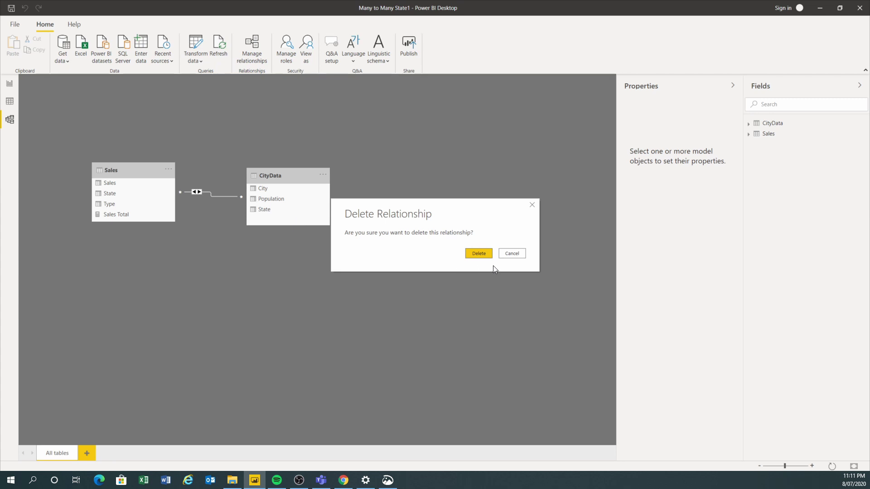
click(484, 255)
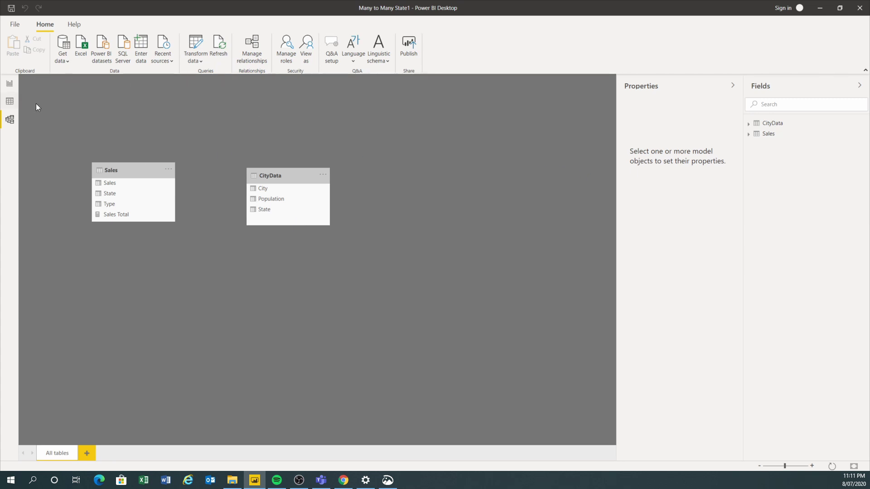
- From the Report view Fields pane, choose Edit query on CityData to open Power Query Editor
right_click(773, 124)
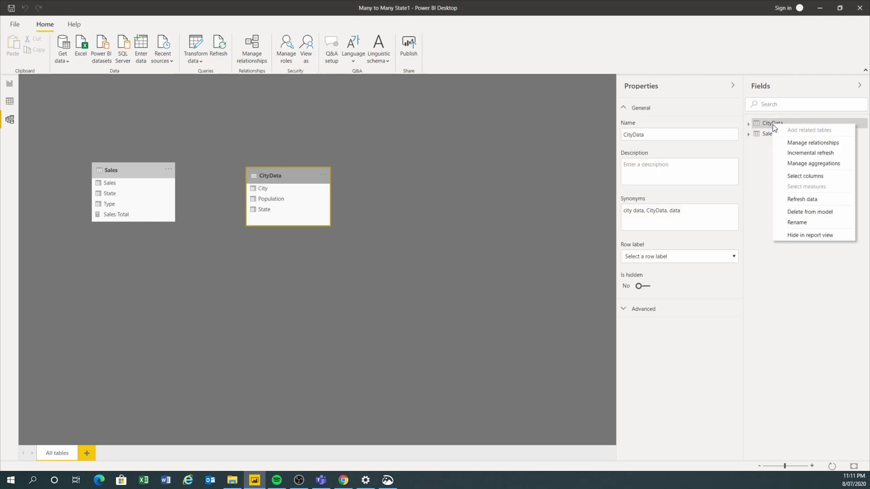
click(456, 202)
click(11, 86)
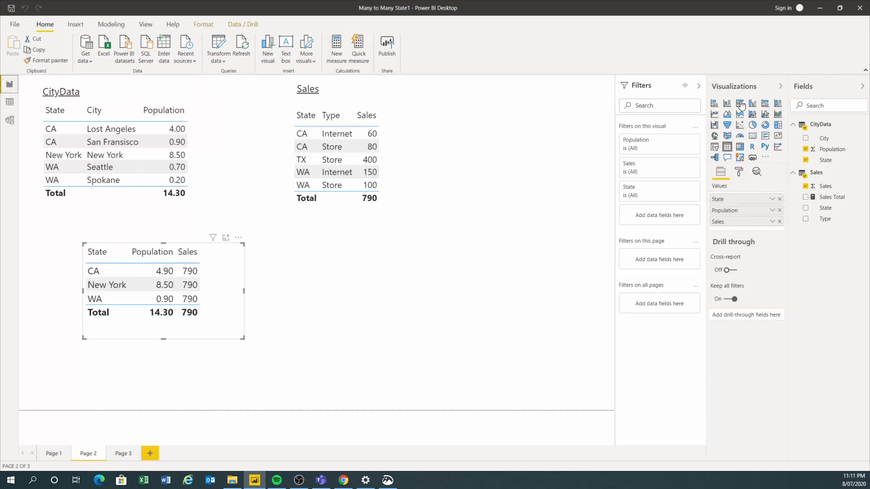
right_click(821, 125)
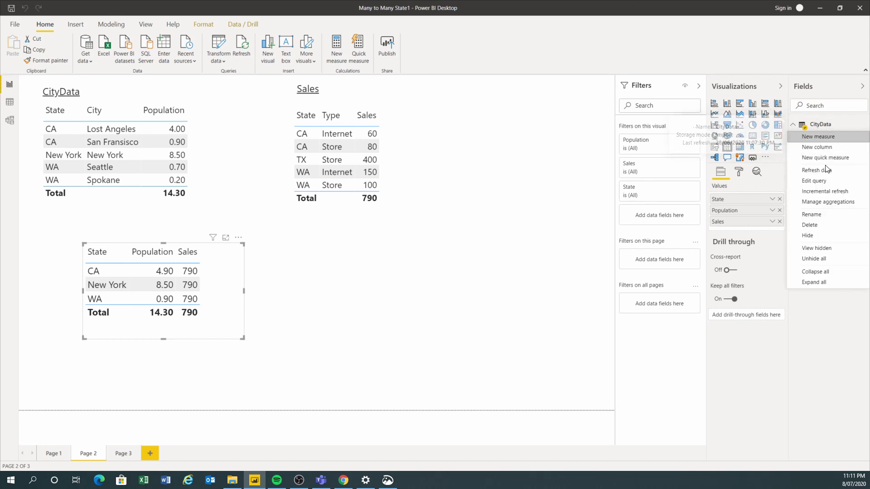
click(812, 180)
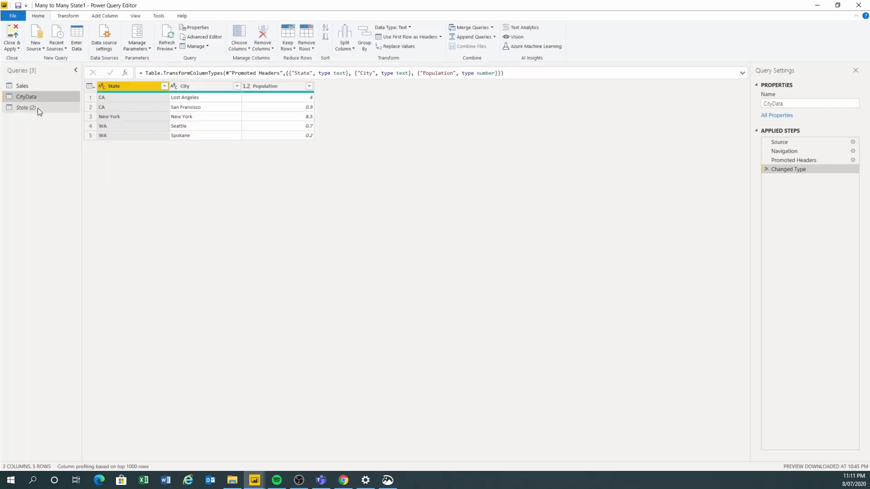
- Add CityData's State column as a new query
click(43, 109)
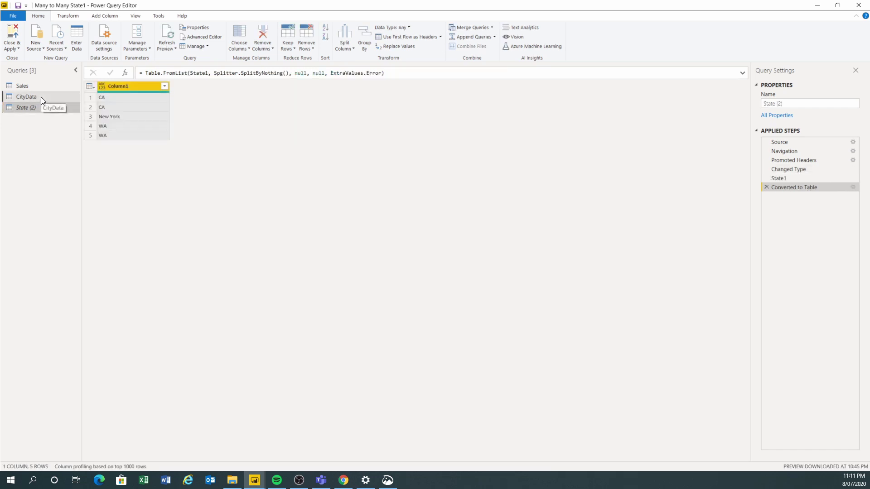
click(40, 97)
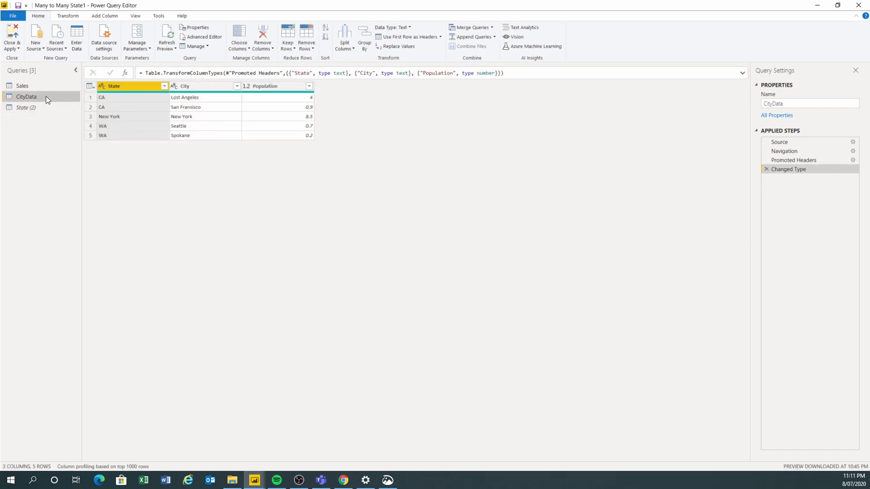
right_click(130, 87)
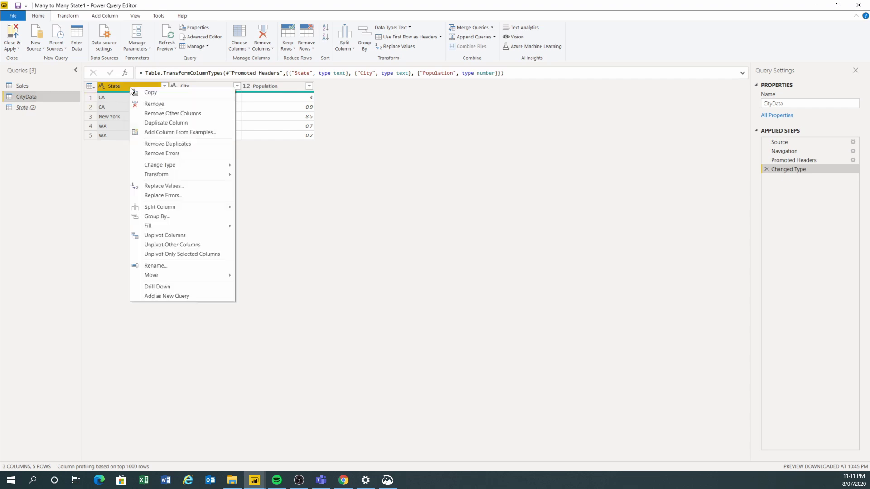
click(204, 298)
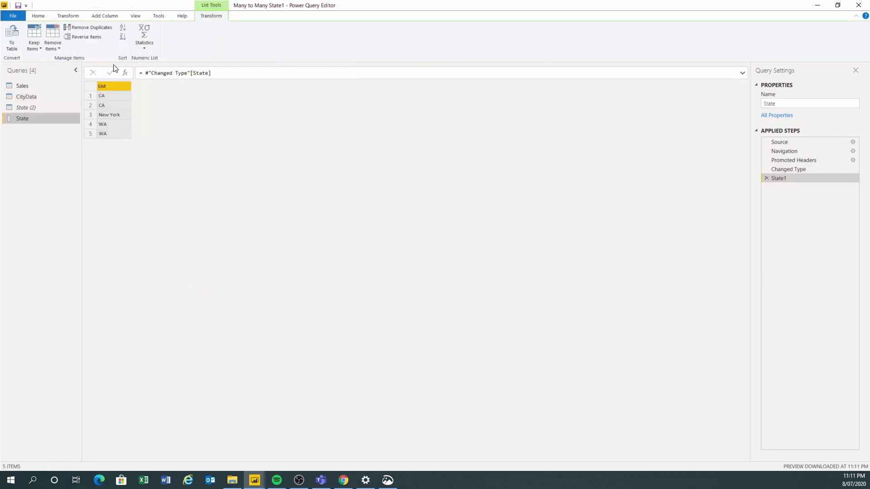
- Convert the State list into a one-column table, then select the Sales query
click(12, 39)
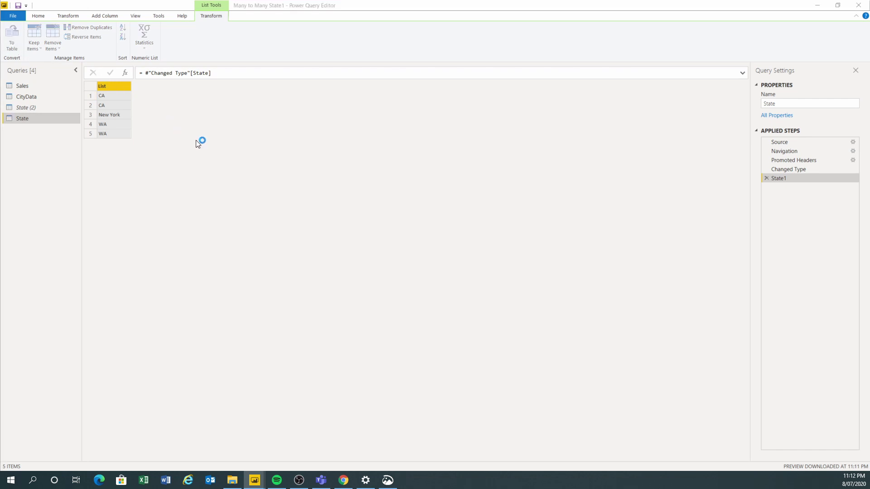
click(529, 277)
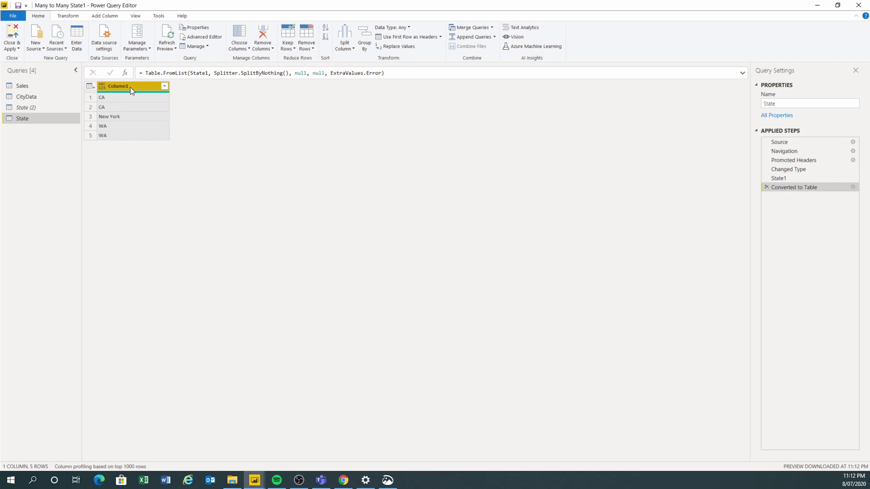
click(23, 85)
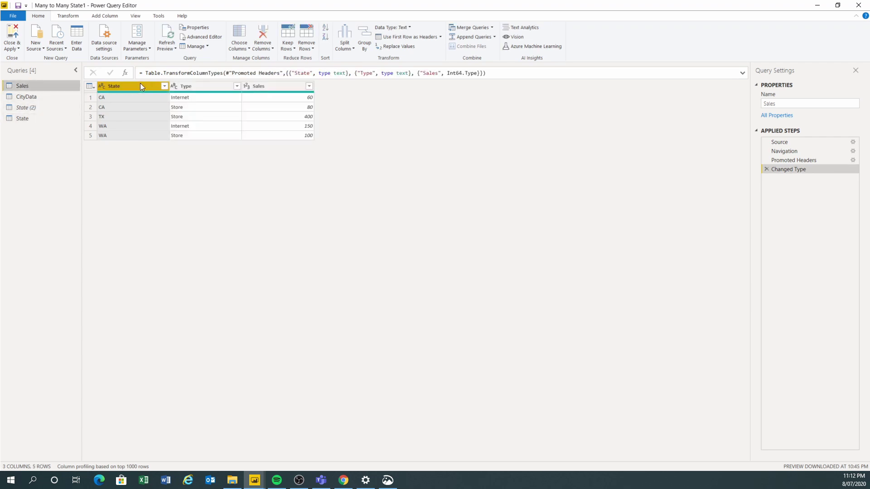
- Create a State (3) query from Sales' State column and convert it to a table
right_click(140, 84)
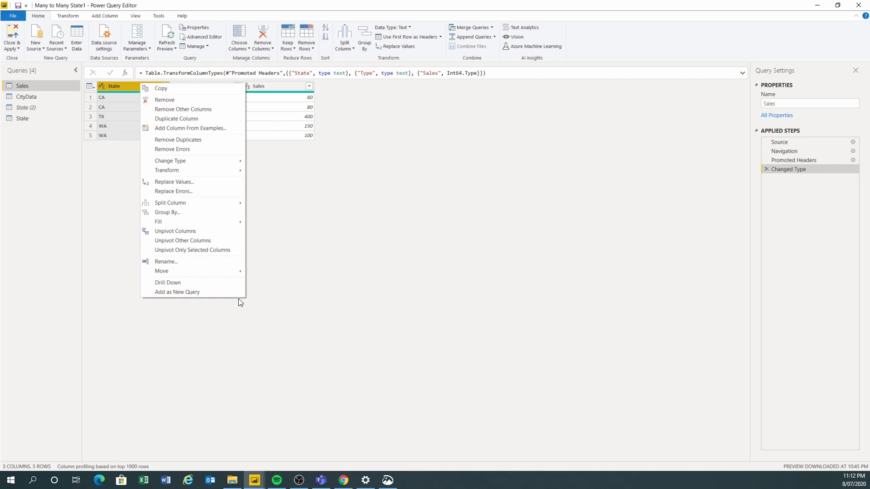
click(225, 293)
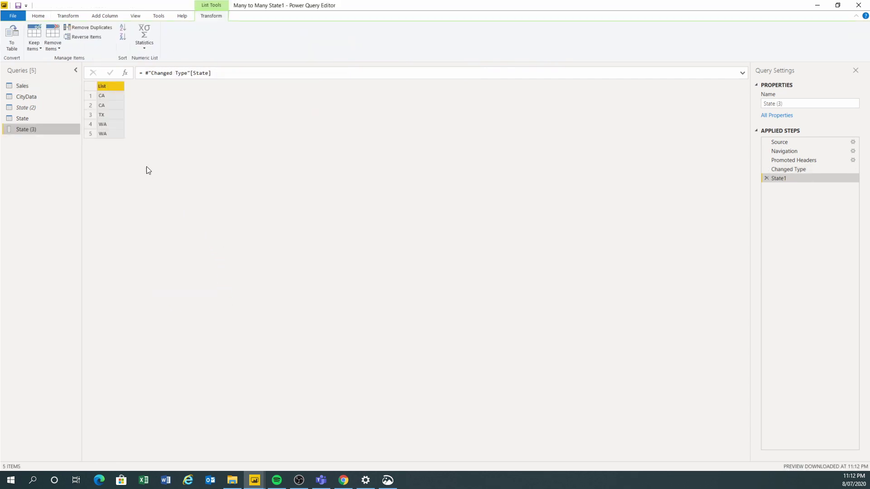
click(39, 121)
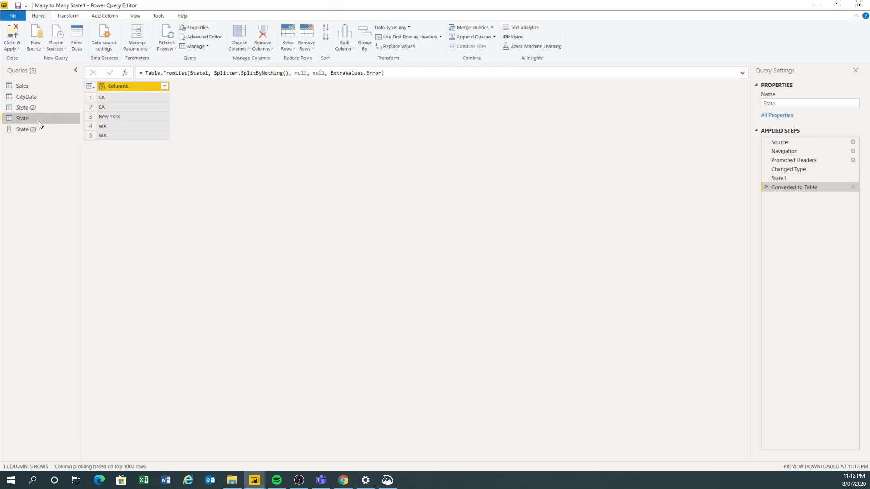
click(39, 128)
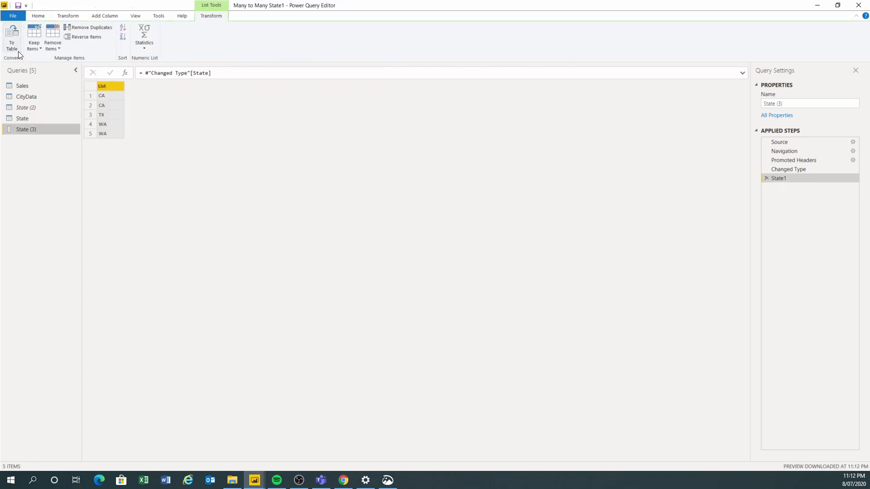
click(12, 41)
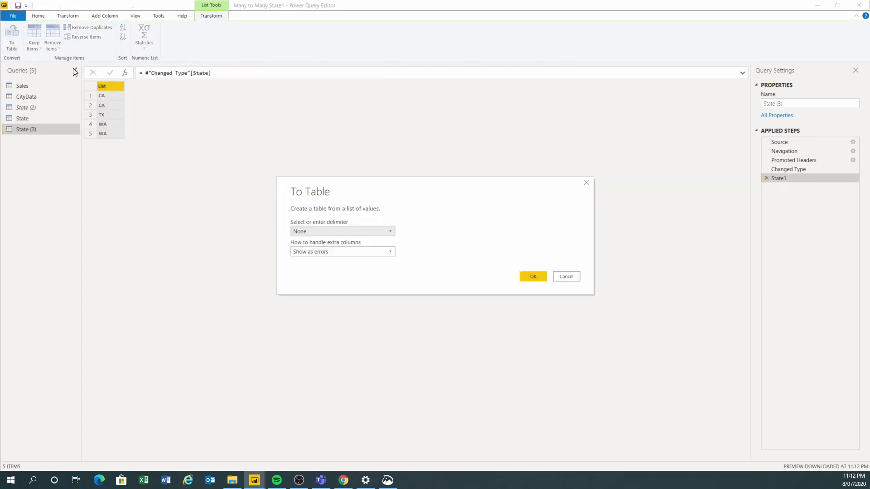
click(533, 277)
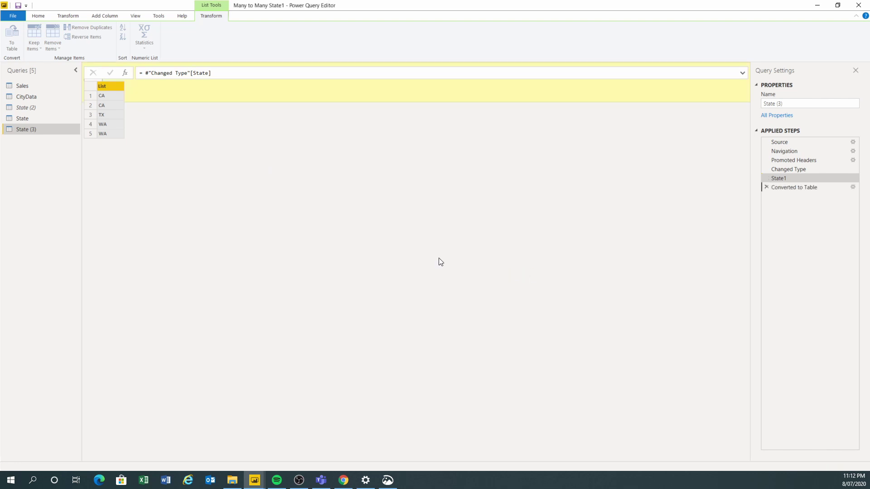
- Compare the State and State (3) previews, ending on the State query
click(28, 120)
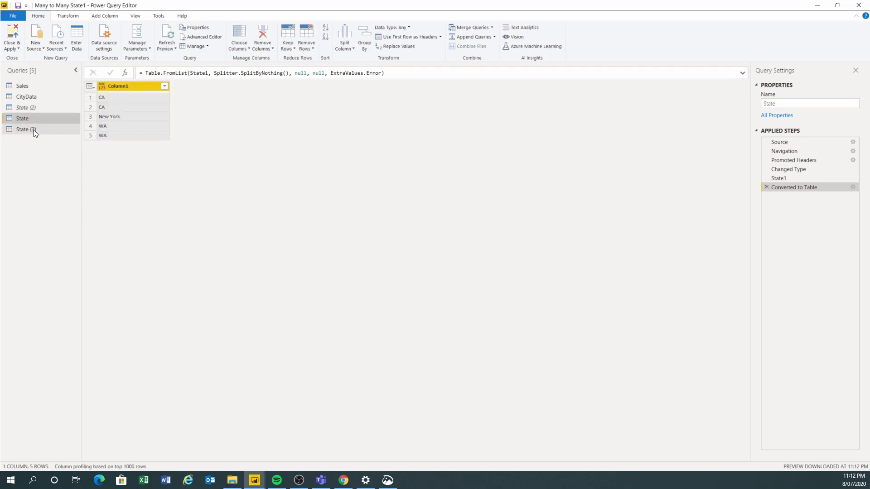
click(33, 130)
click(37, 122)
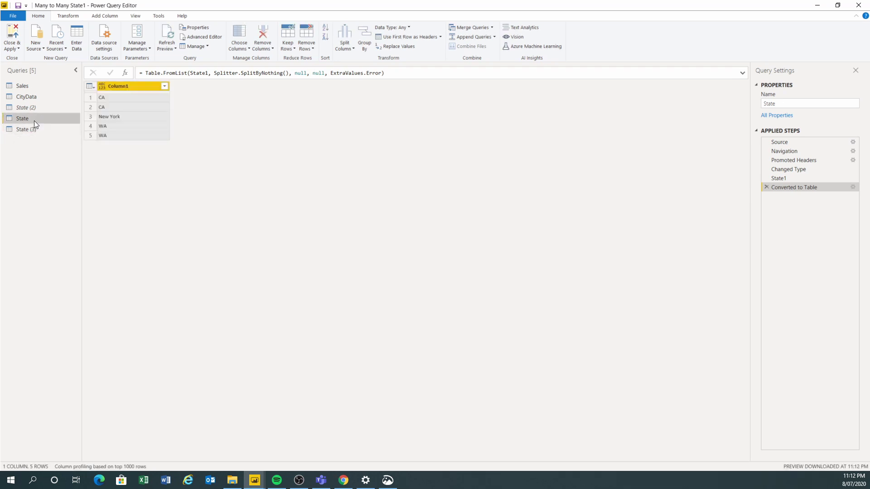
- Append the State (3) query onto the State query
right_click(35, 121)
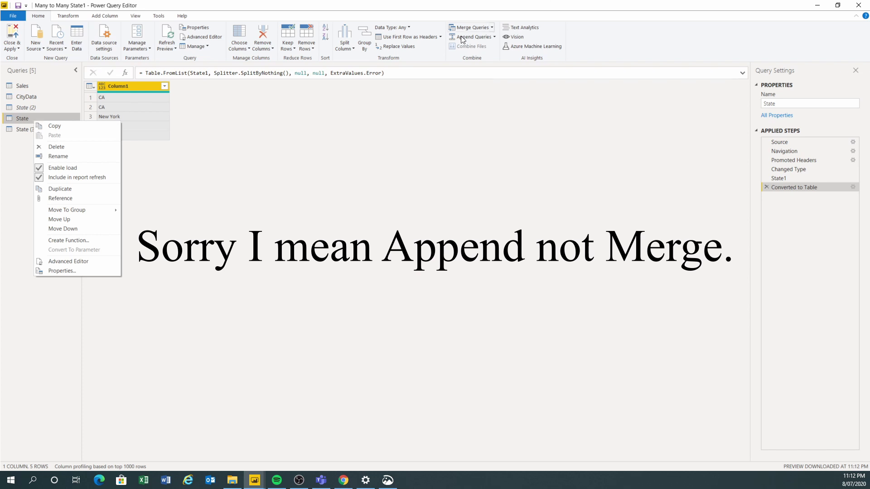
click(493, 36)
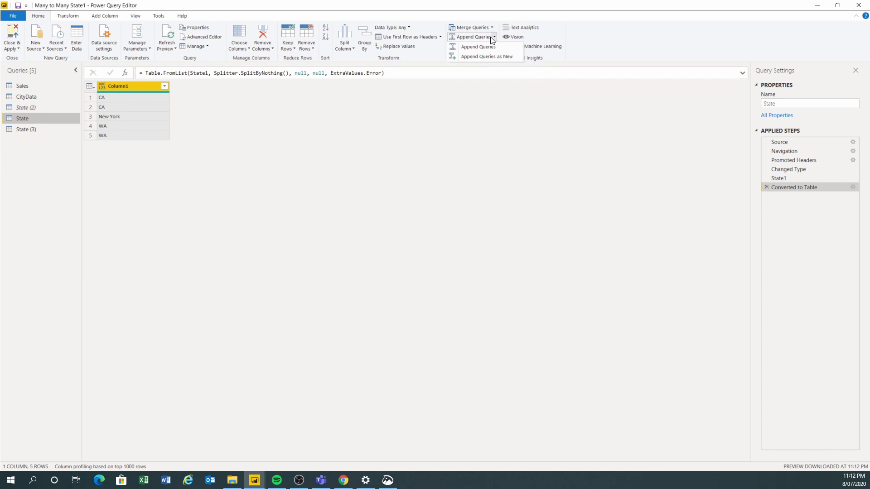
click(481, 47)
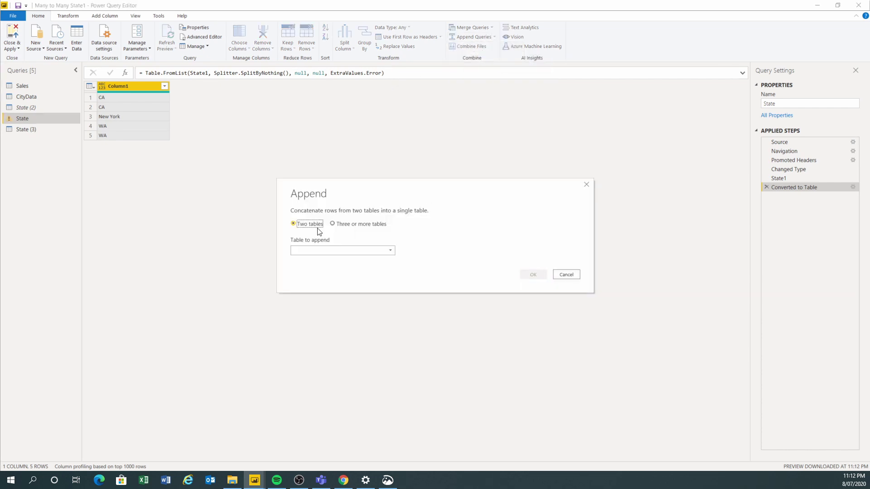
click(351, 251)
click(341, 296)
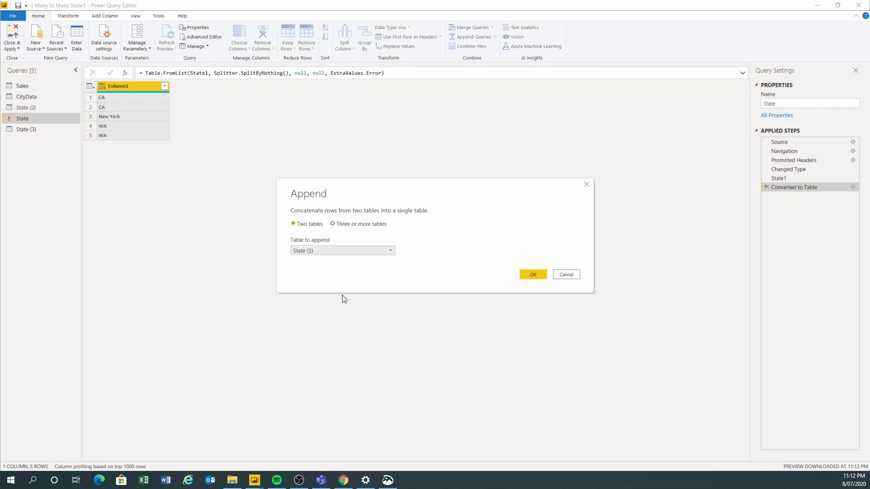
click(533, 275)
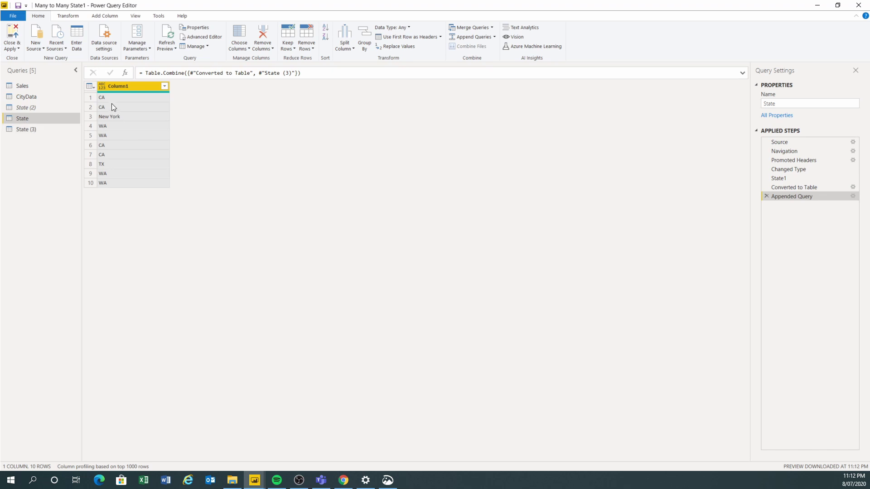
- Remove duplicates from Column1, leaving CA, New York, WA and TX
right_click(132, 89)
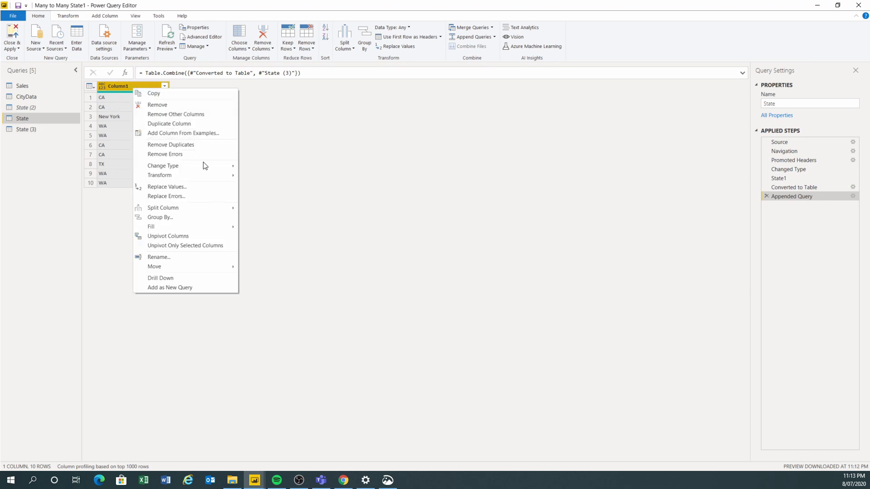
click(199, 126)
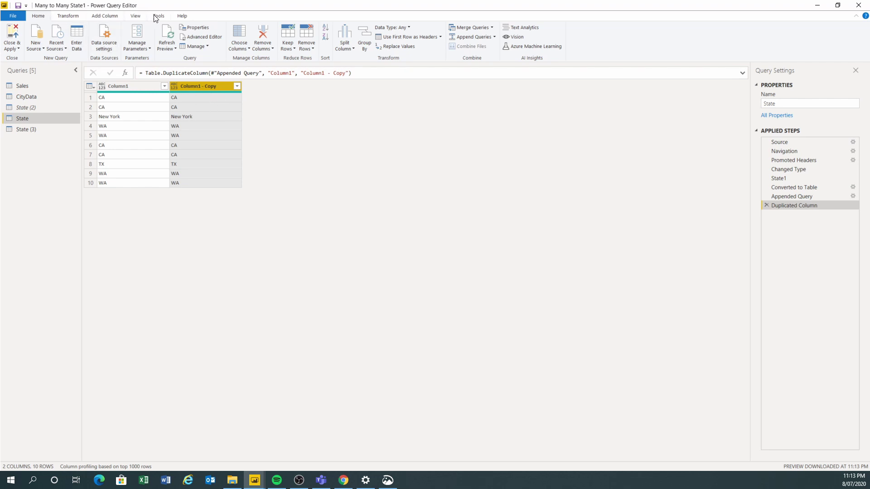
click(765, 206)
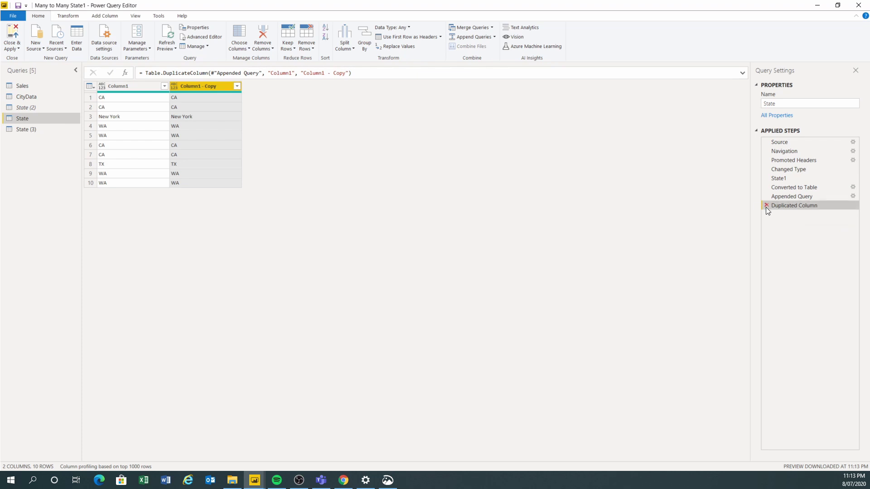
right_click(134, 86)
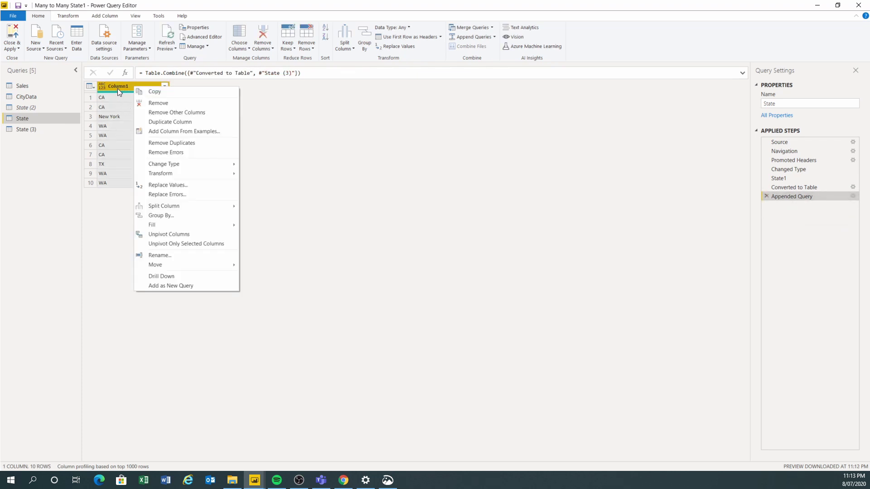
click(198, 145)
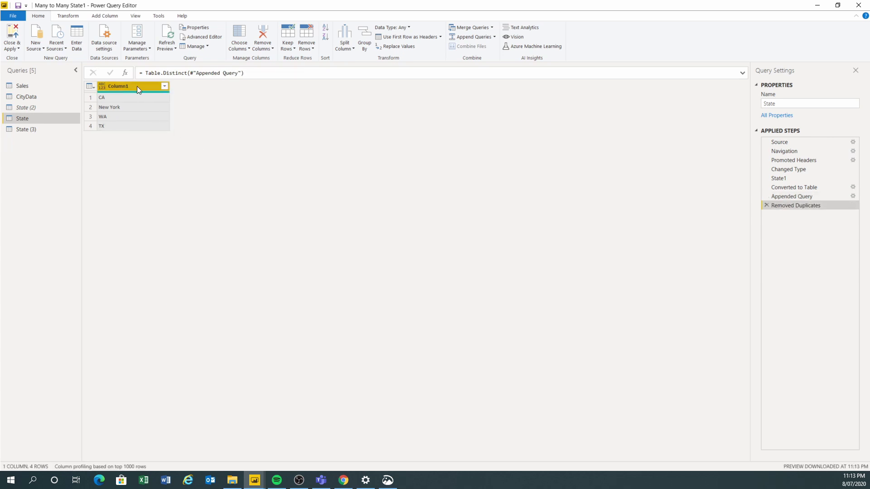
click(12, 47)
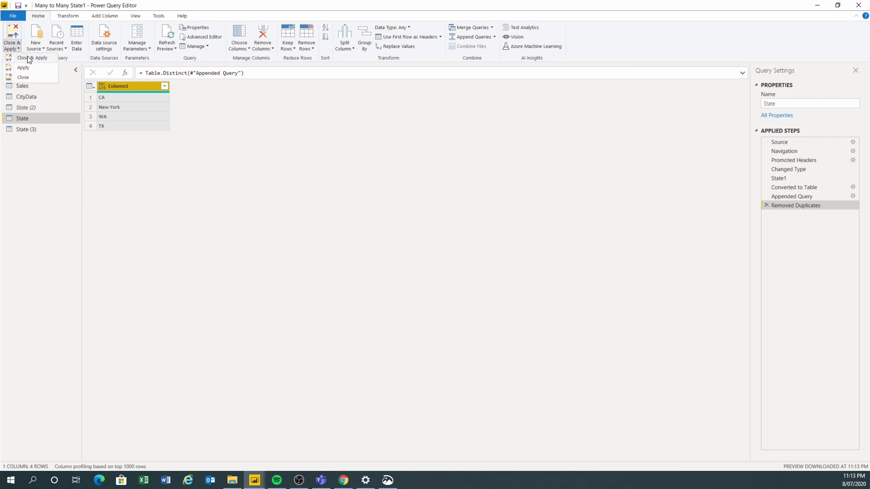
- Close & Apply, loading State and State (3) into the model
click(29, 58)
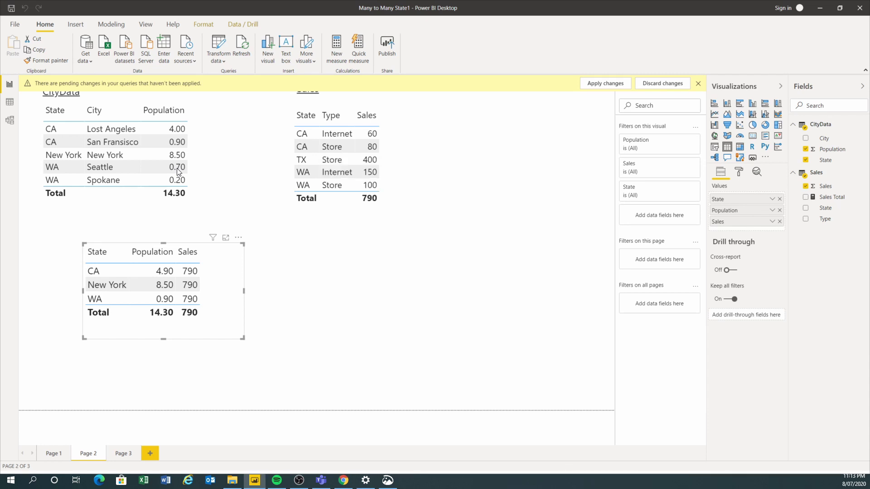
click(10, 121)
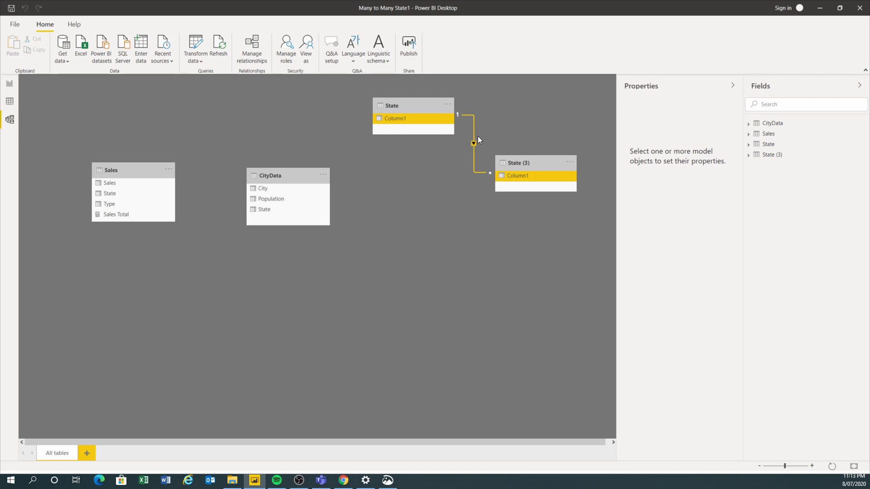
- Delete the State–State (3) relationship in Model view and return to Report view
right_click(474, 168)
click(486, 174)
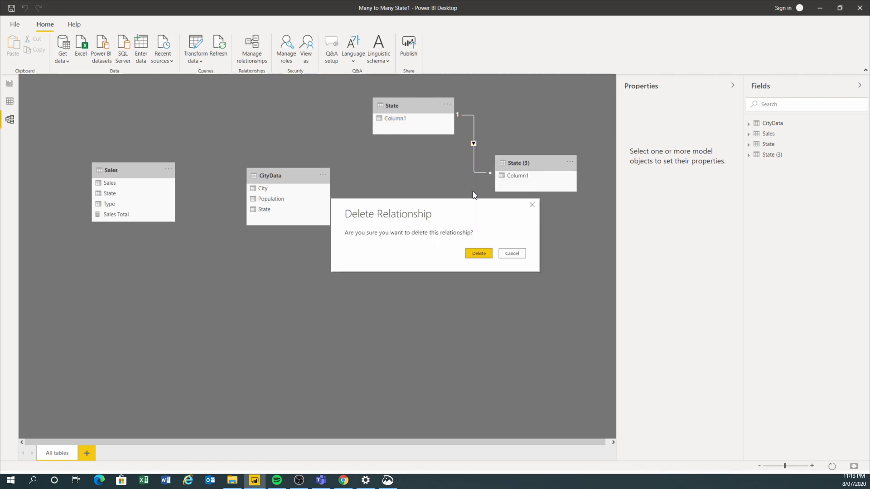
click(477, 255)
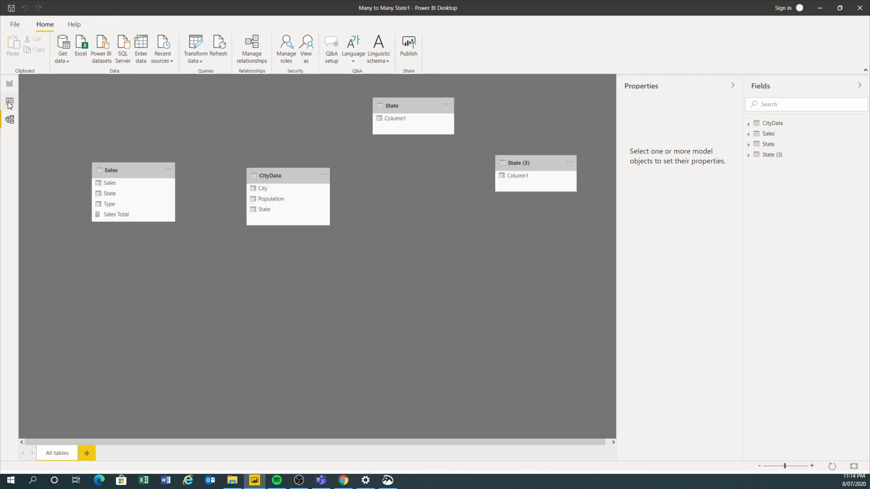
click(10, 83)
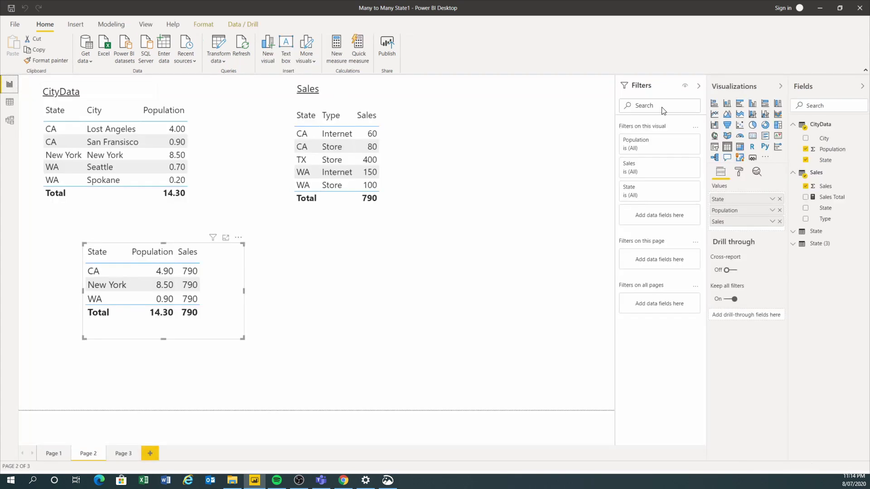
right_click(816, 248)
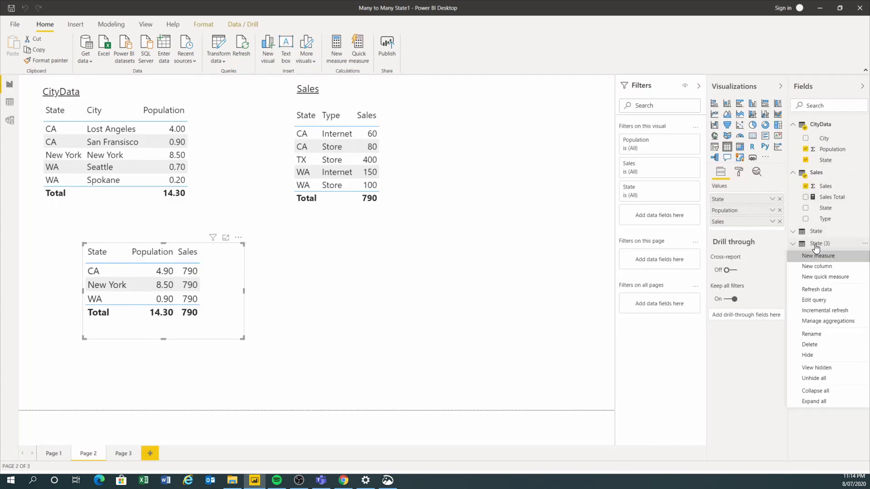
- Disable loading of the State (3) query into the report
click(831, 301)
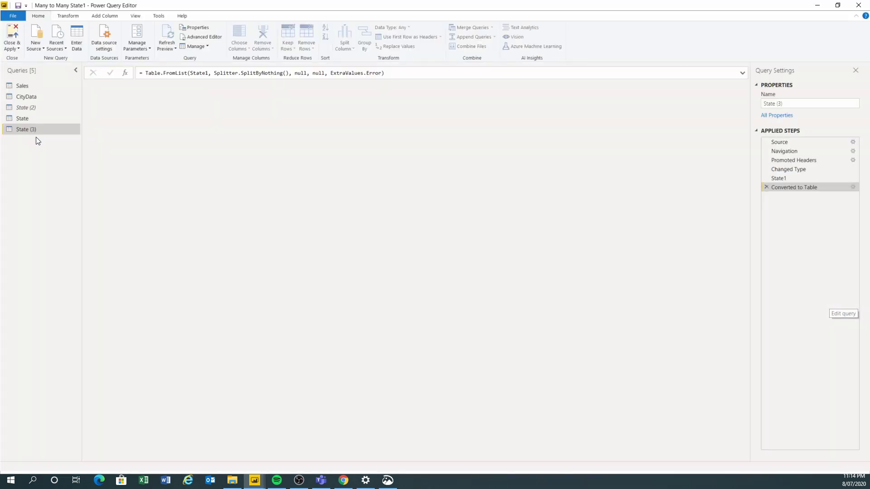
right_click(34, 129)
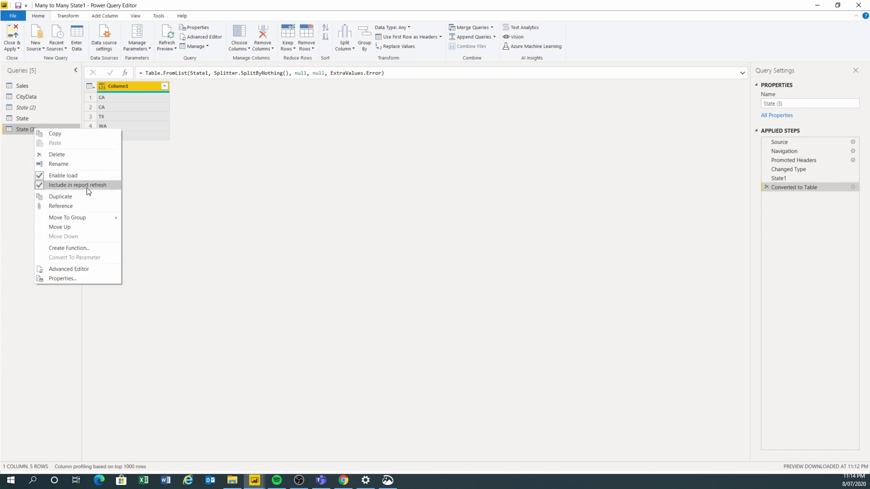
key(Escape)
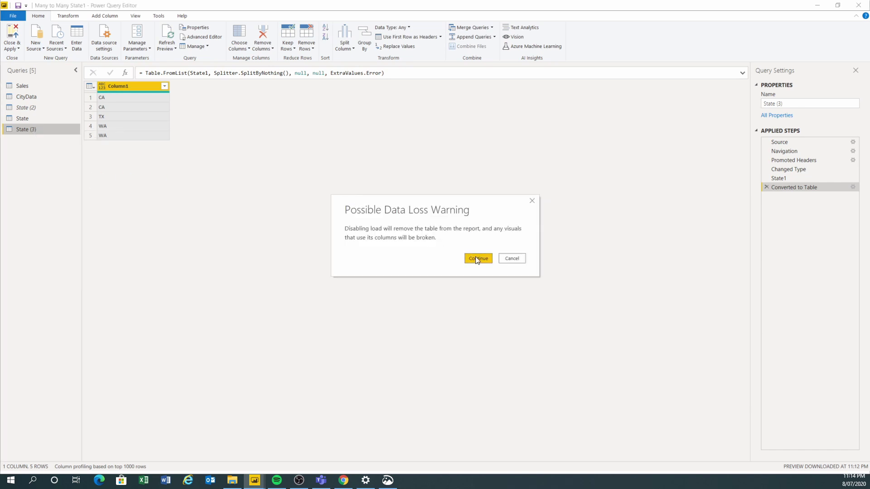
click(477, 258)
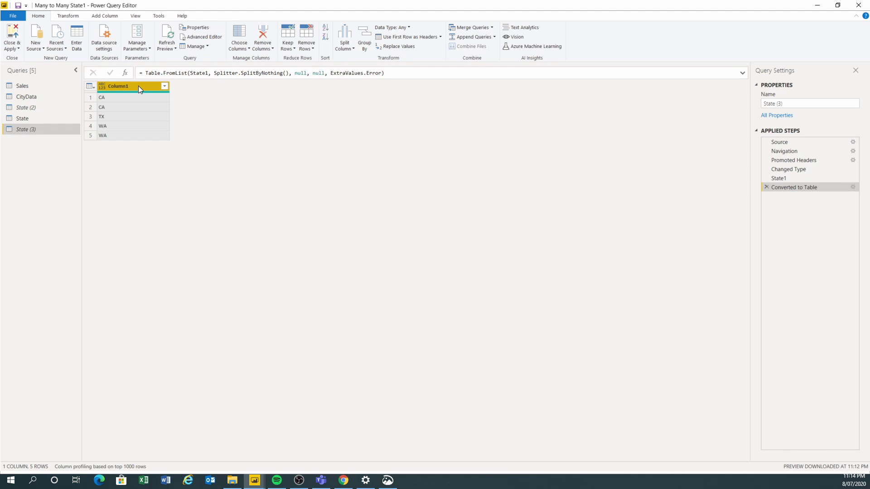
- Rename the State query's Column1 to State and apply the changes
click(31, 120)
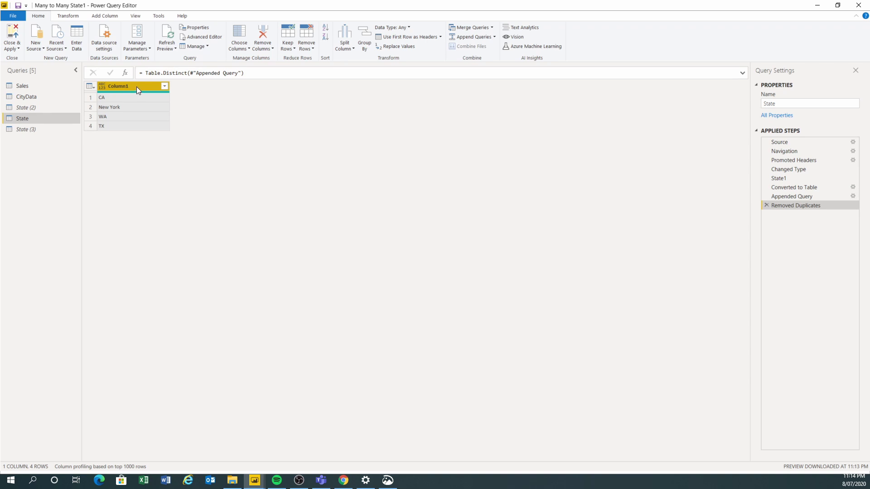
double_click(137, 86)
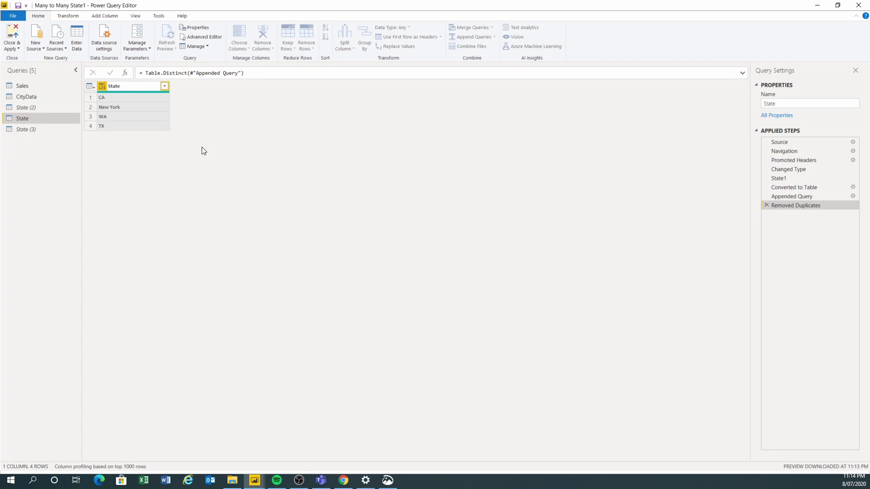
key(Return)
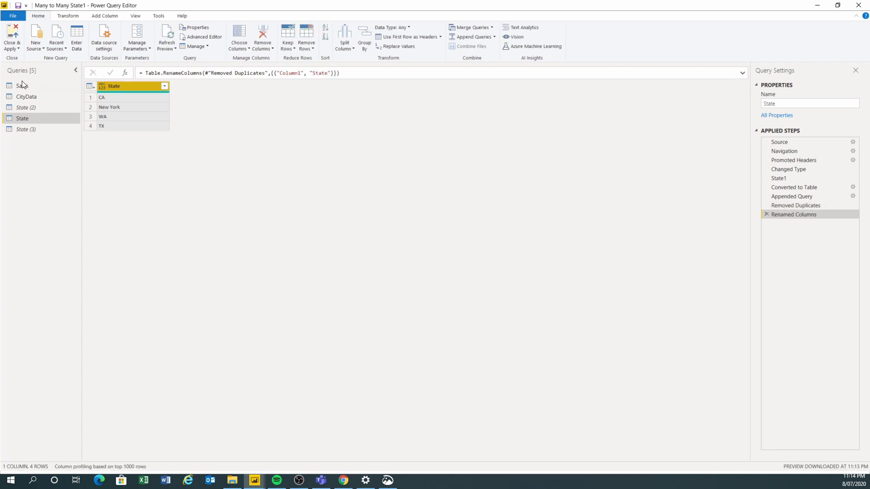
click(12, 34)
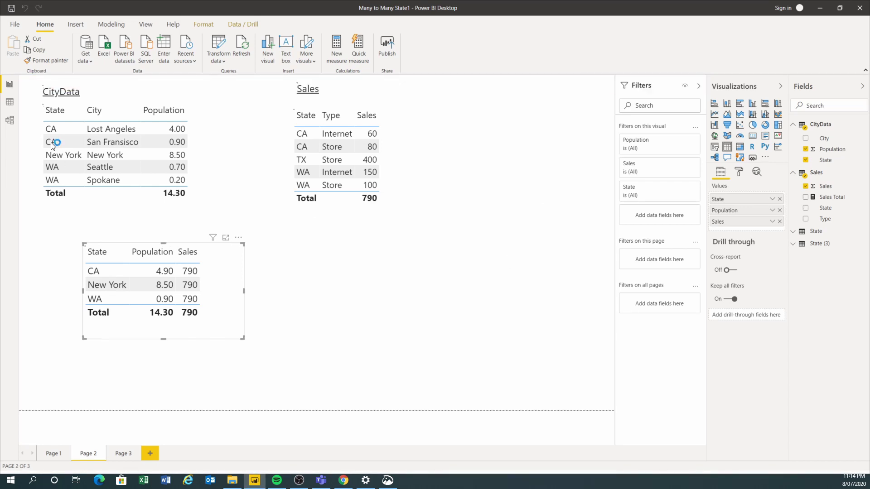
- Relate Sales[State] and CityData[State] one-to-many to State[State] in Model view
click(10, 122)
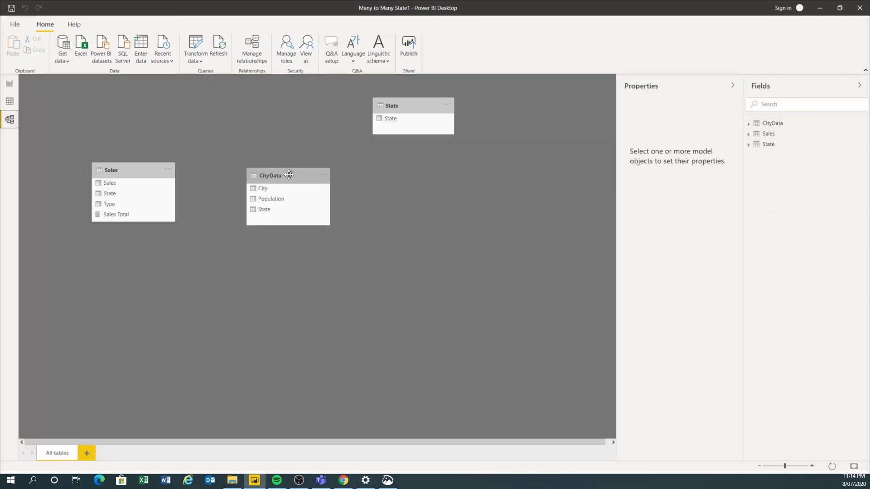
drag(422, 107, 213, 287)
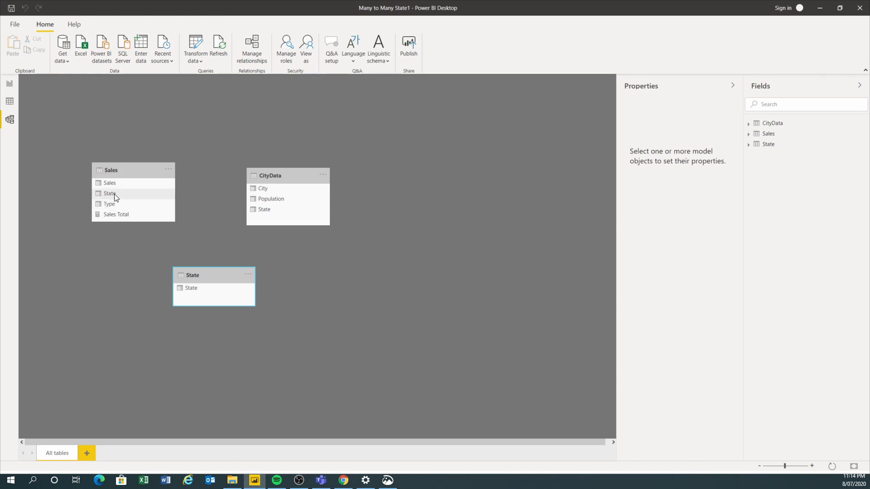
drag(125, 200, 204, 290)
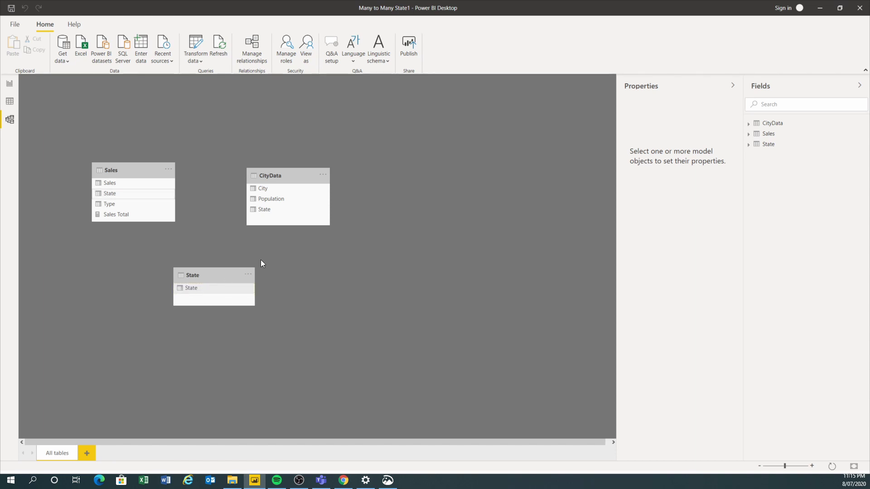
drag(269, 210, 236, 294)
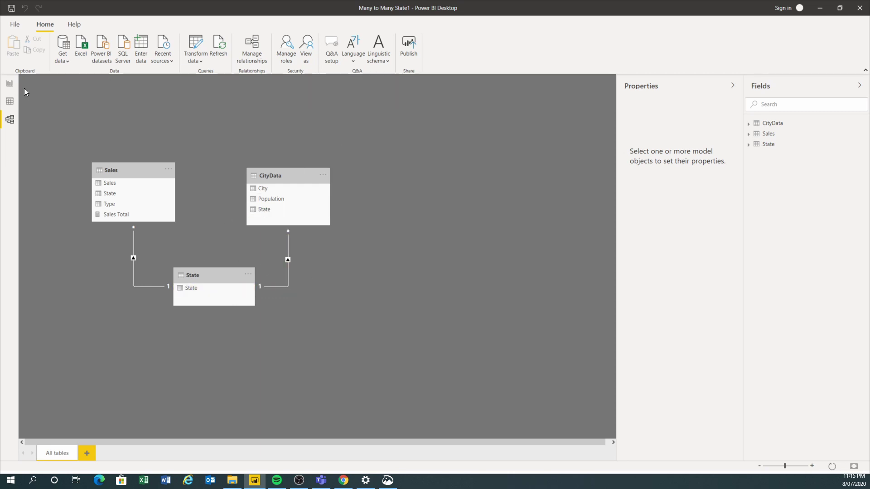
click(9, 84)
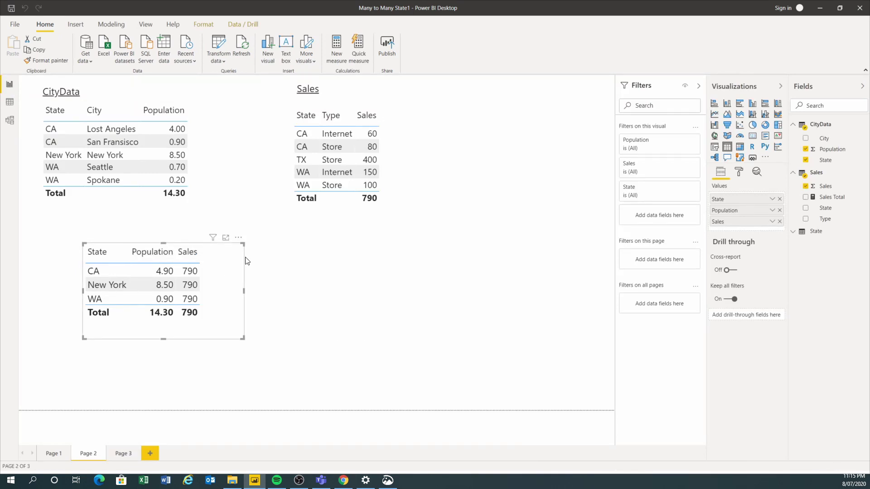
- Add a new table visual showing the State table's State field
click(374, 289)
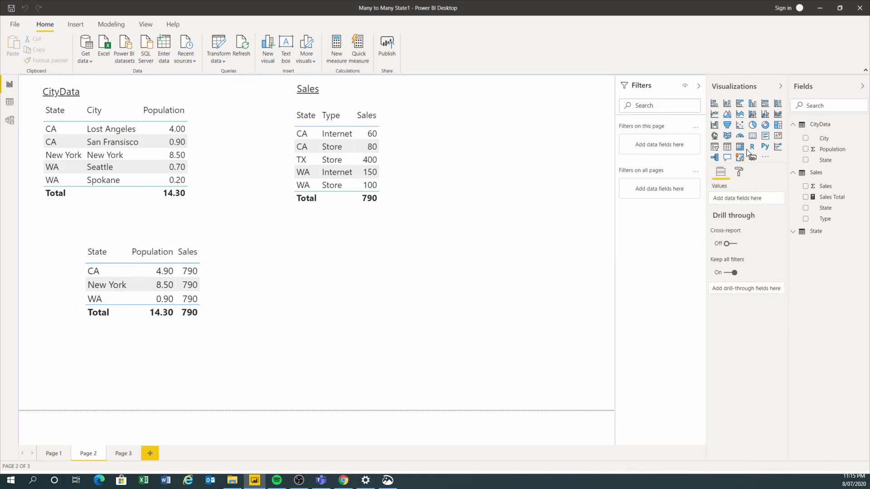
click(728, 148)
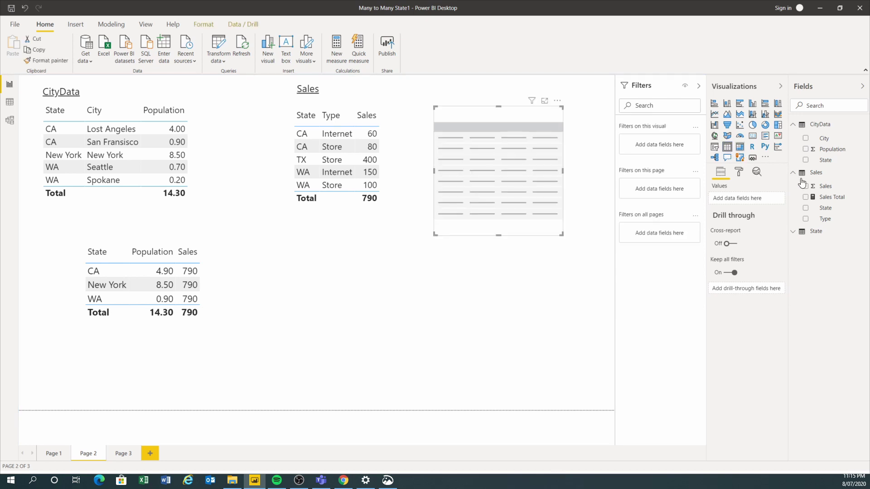
click(795, 232)
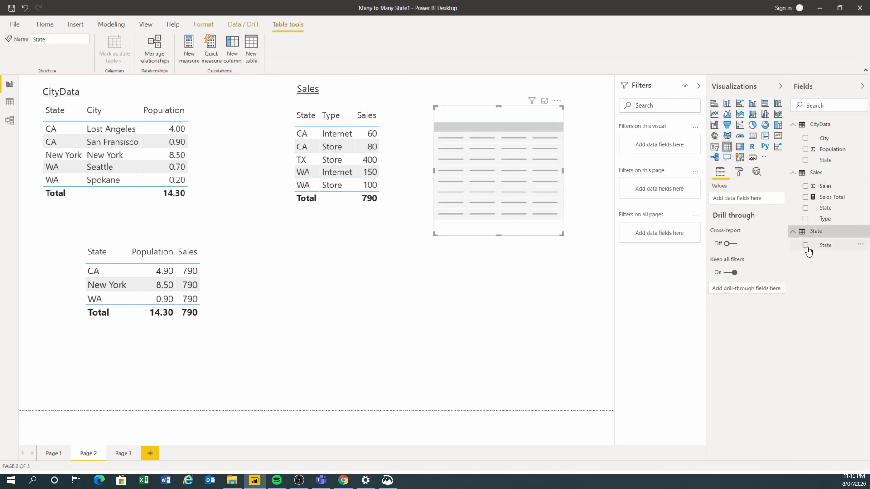
click(807, 247)
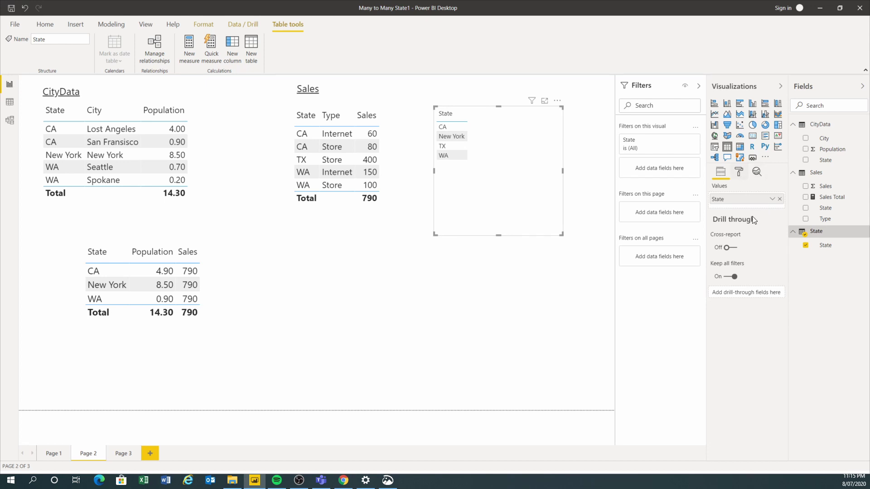
- Enlarge the table's values text size to about 15 pt
click(773, 272)
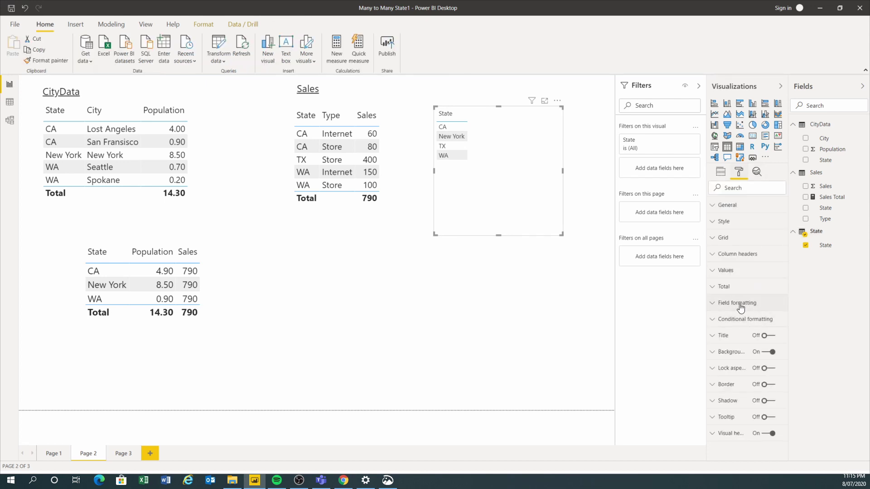
click(730, 272)
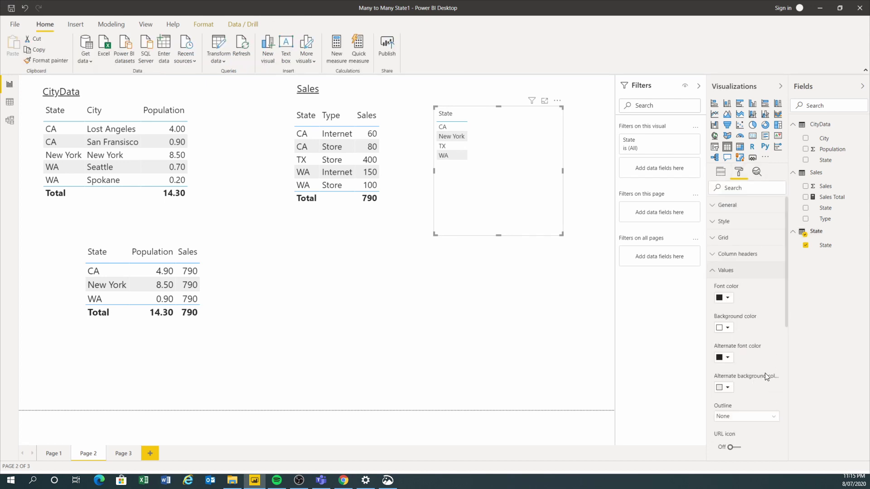
scroll(753, 385, down, 3)
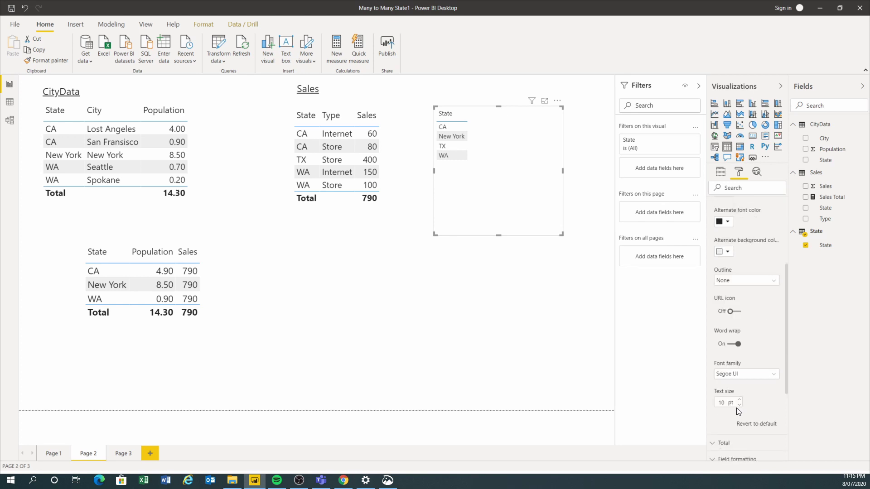
click(739, 401)
click(739, 401)
click(739, 400)
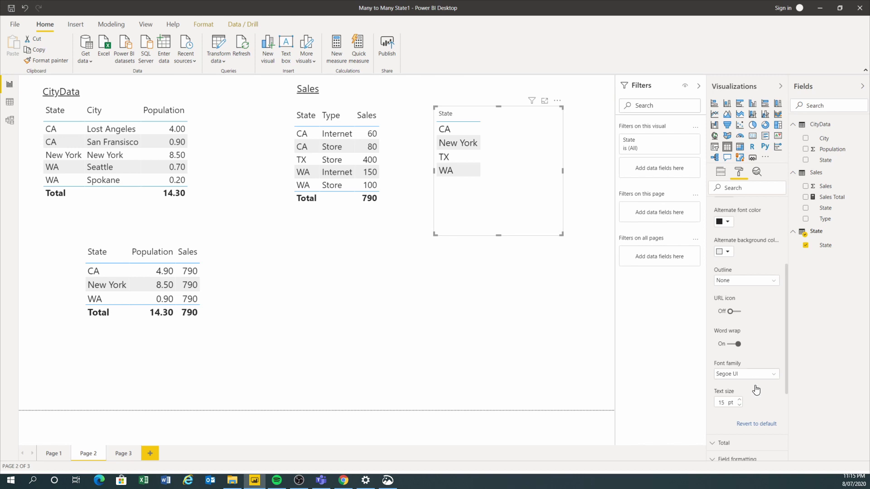
click(739, 399)
click(739, 404)
- Enlarge the column header text and place the table below the Sales table
scroll(756, 334, up, 3)
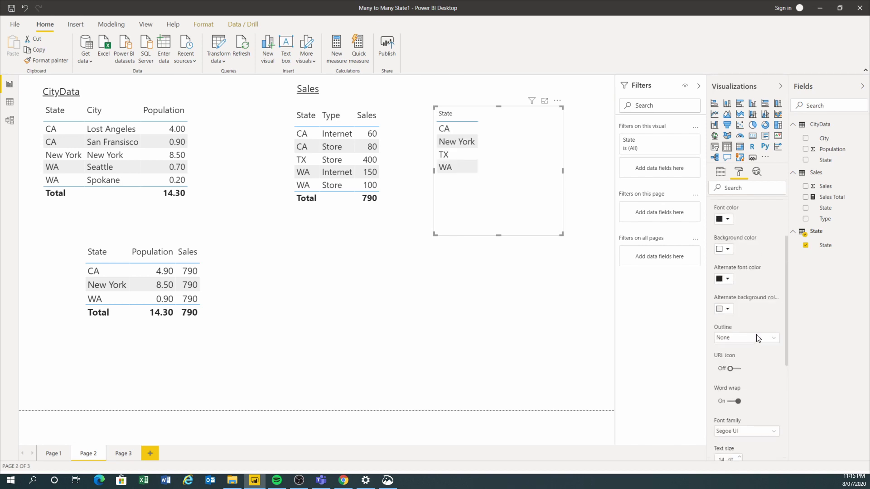
click(746, 255)
scroll(756, 360, down, 3)
scroll(758, 367, down, 1)
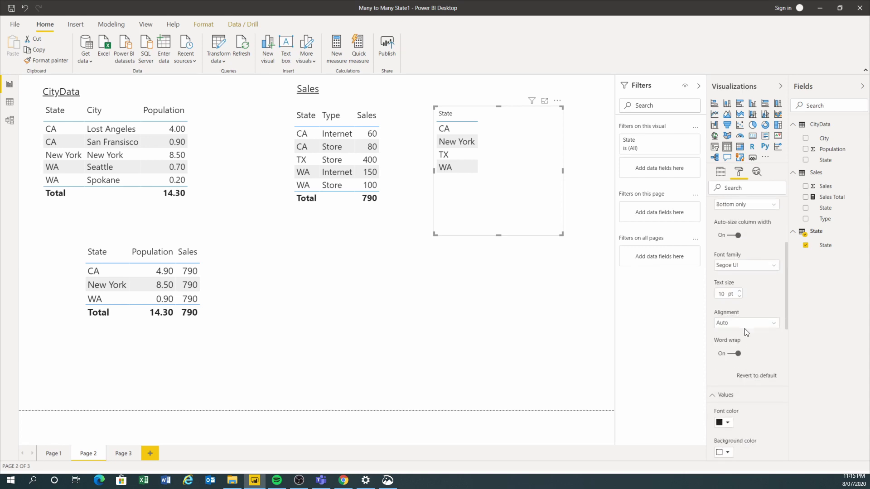
click(740, 291)
click(739, 291)
click(739, 292)
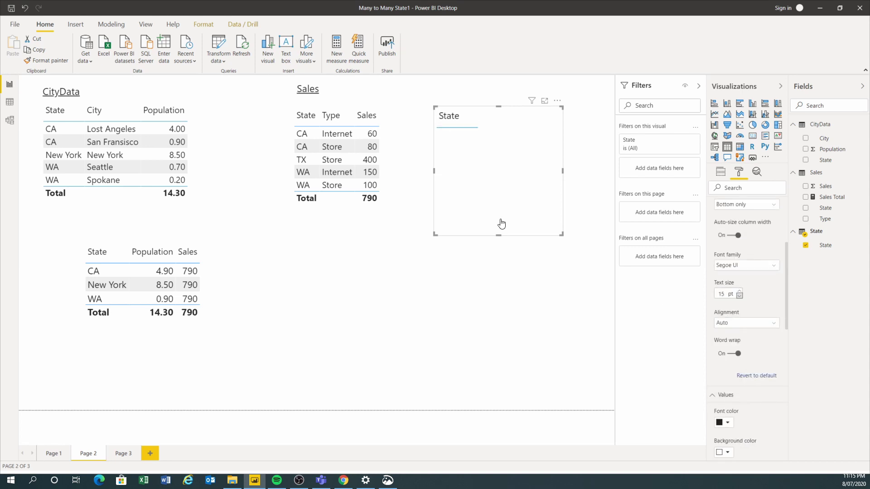
drag(469, 186, 382, 235)
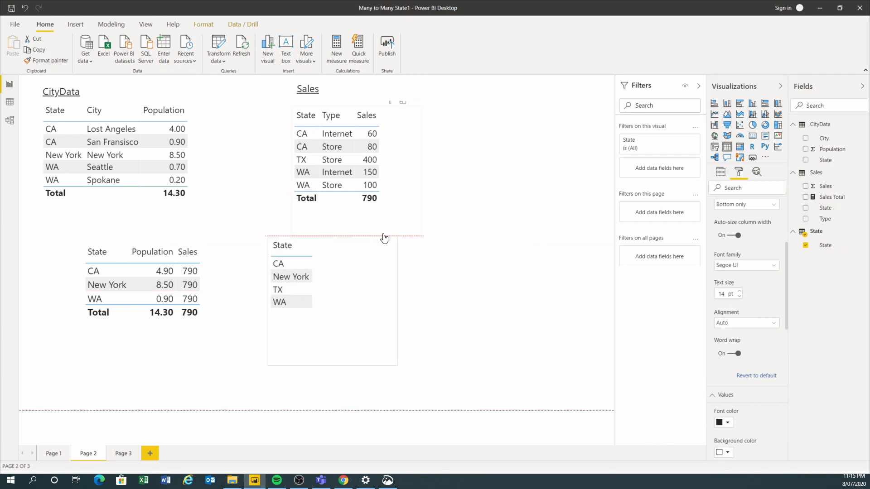
- Add CityData Population and Sales to the state table visual and resize it
click(506, 272)
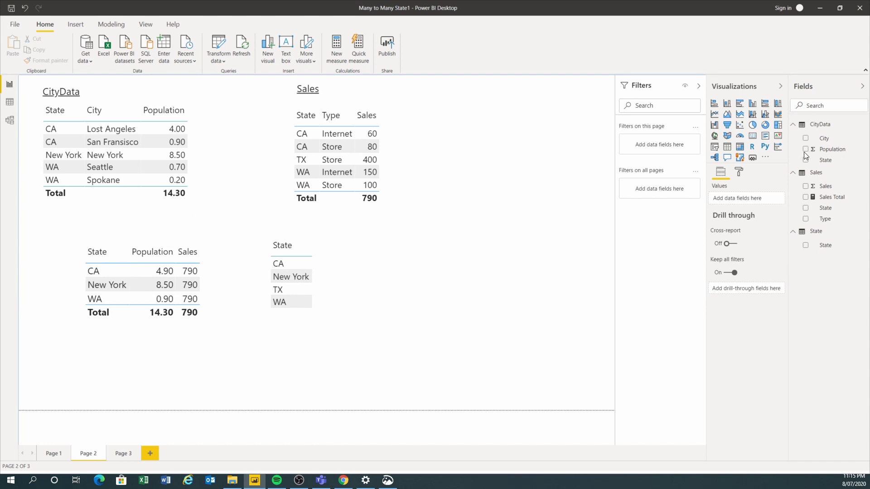
click(327, 277)
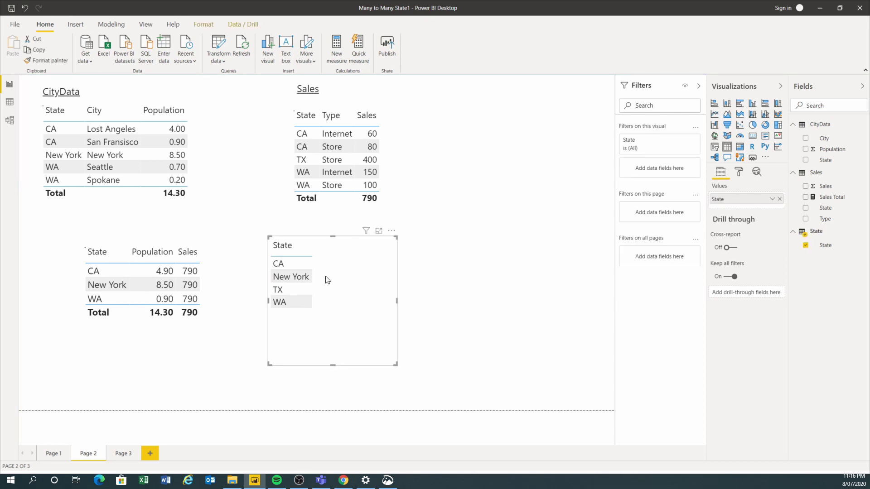
click(808, 151)
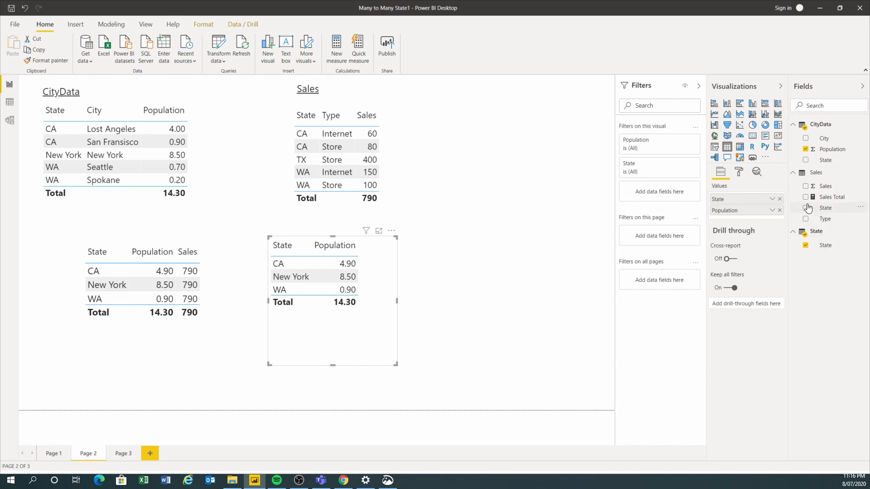
click(806, 187)
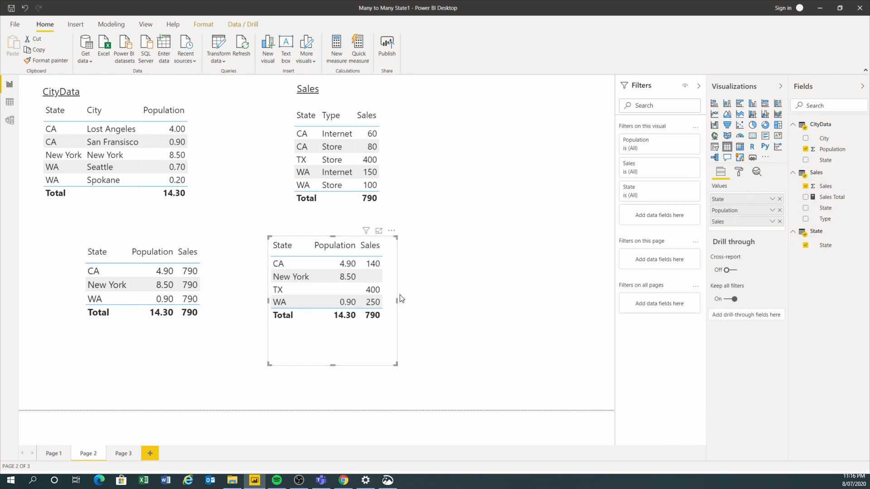
drag(396, 364, 435, 355)
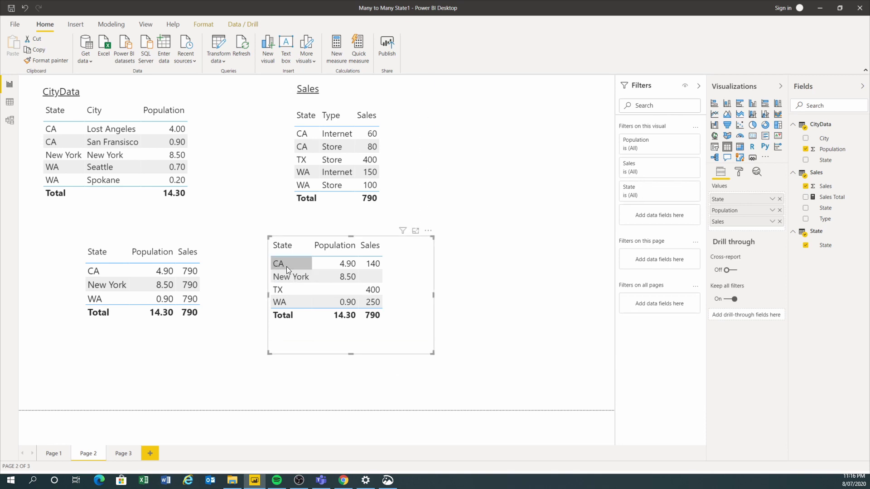
drag(329, 266, 343, 292)
- Check the Model and Data views, then return to Report view
click(9, 120)
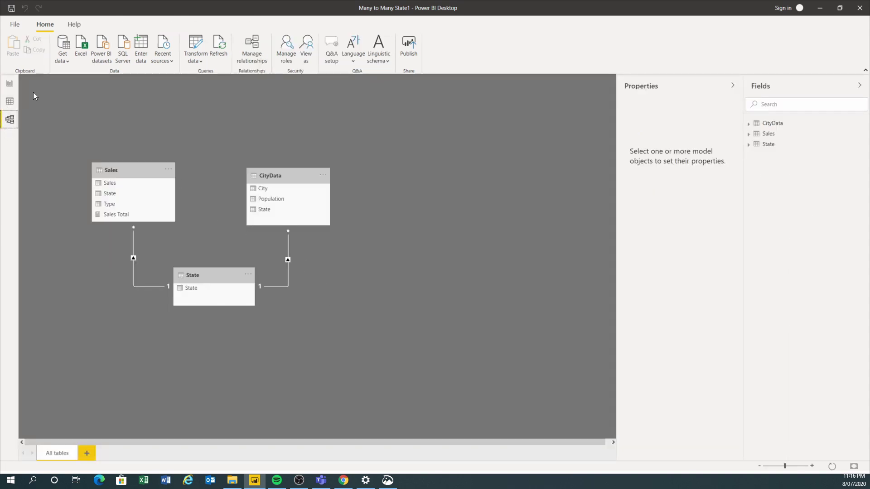
click(9, 101)
click(10, 86)
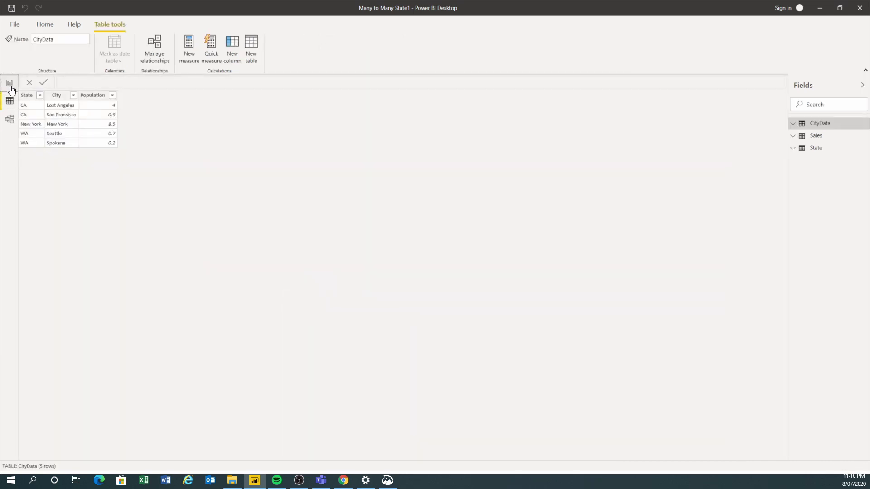